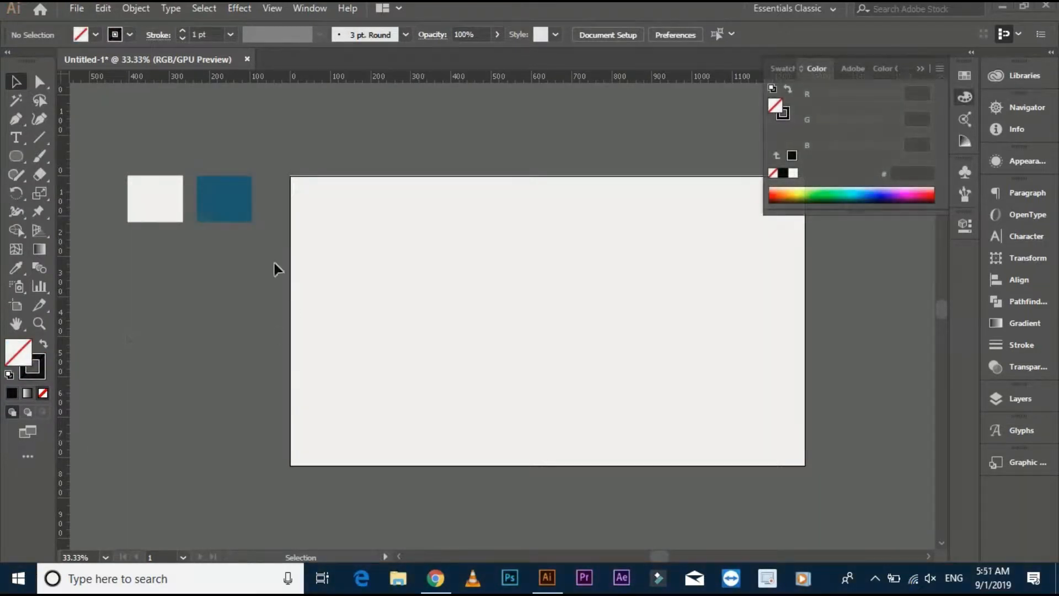
Draw a circle about 240 px in diameter on the artboard and give it a black 38 pt stroke aligned to centre.
{"action": "left_click_drag", "start_coordinate": [15, 160], "coordinate": [65, 193]}
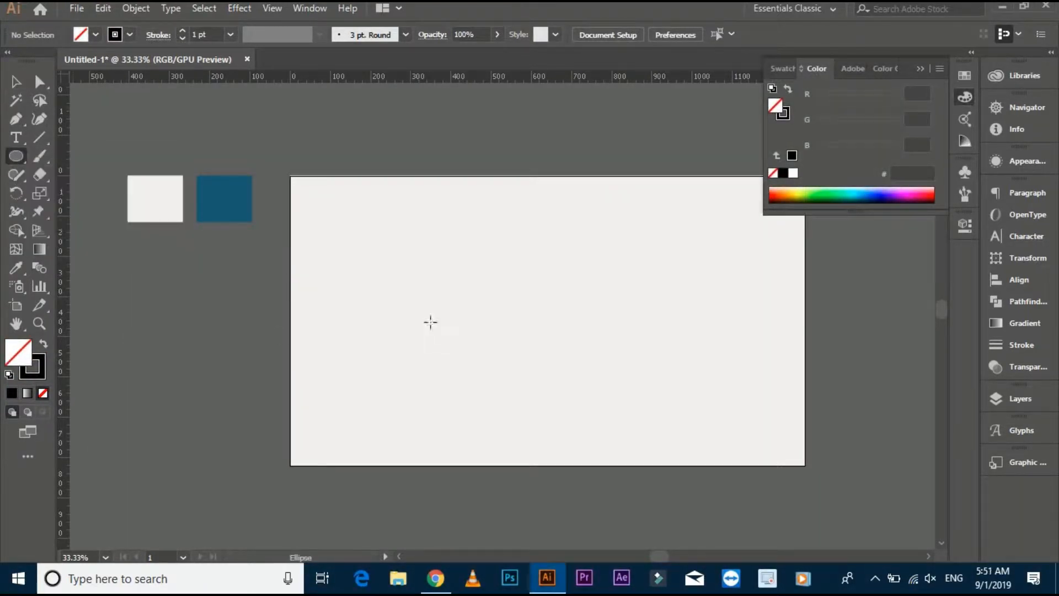
{"action": "left_click_drag", "start_coordinate": [481, 318], "coordinate": [517, 340]}
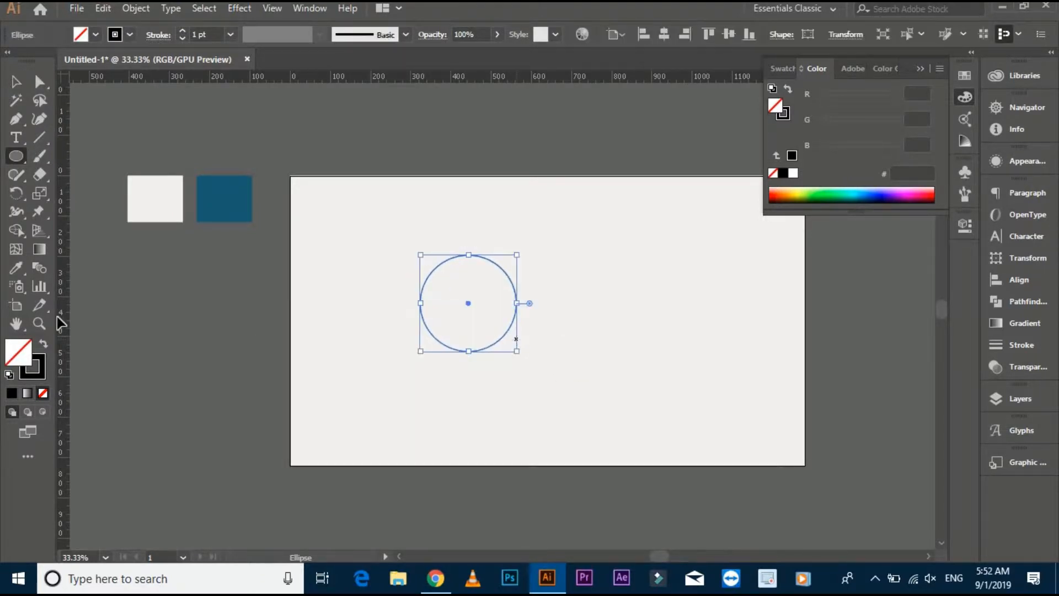
{"action": "left_click", "coordinate": [40, 372]}
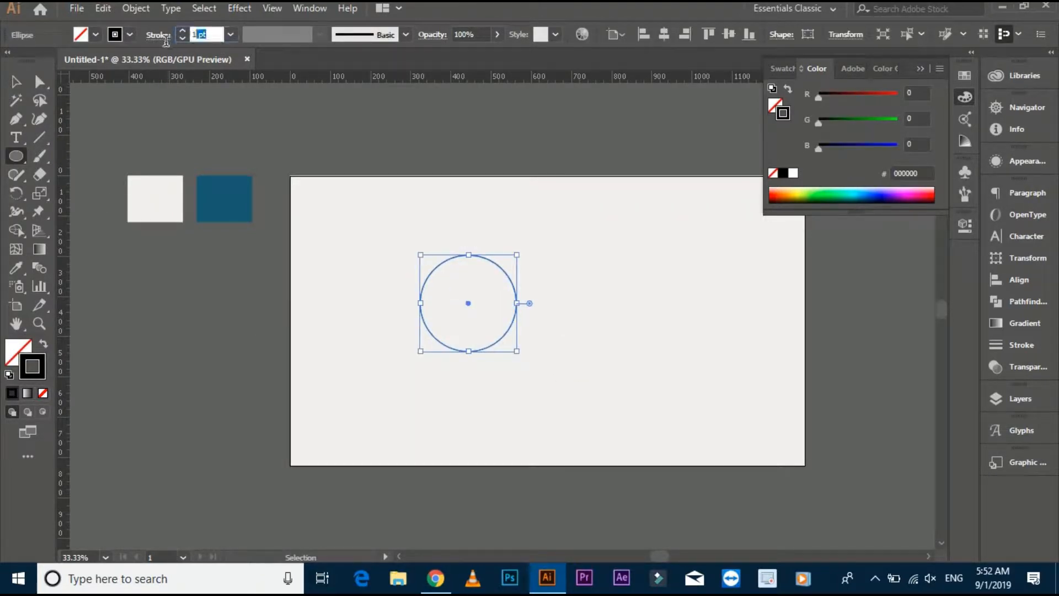
{"action": "type", "text": "38"}
{"action": "key", "text": "Return"}
{"action": "left_click", "coordinate": [158, 35]}
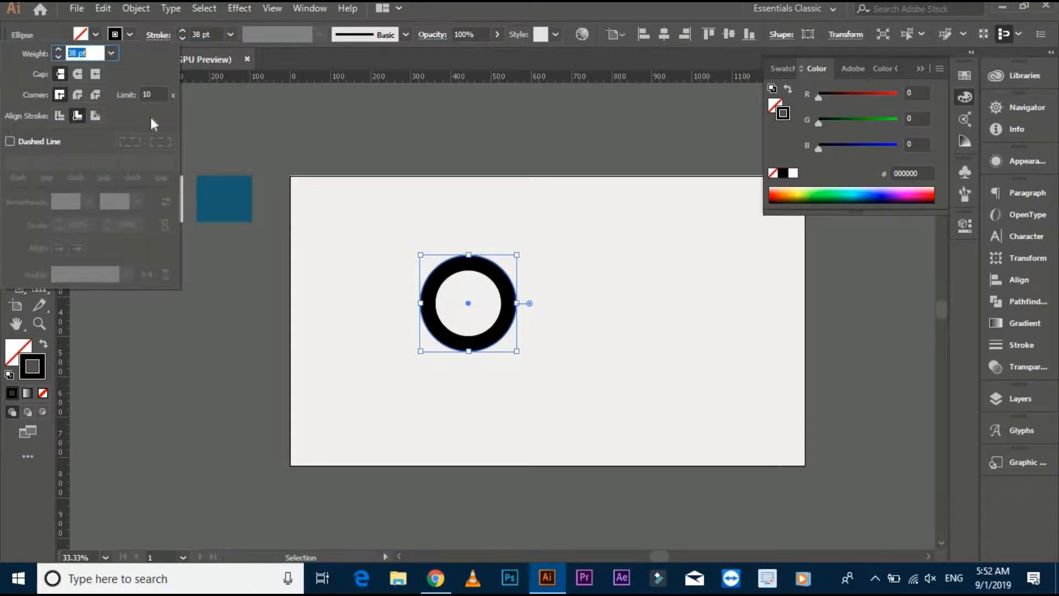
{"action": "left_click", "coordinate": [63, 115]}
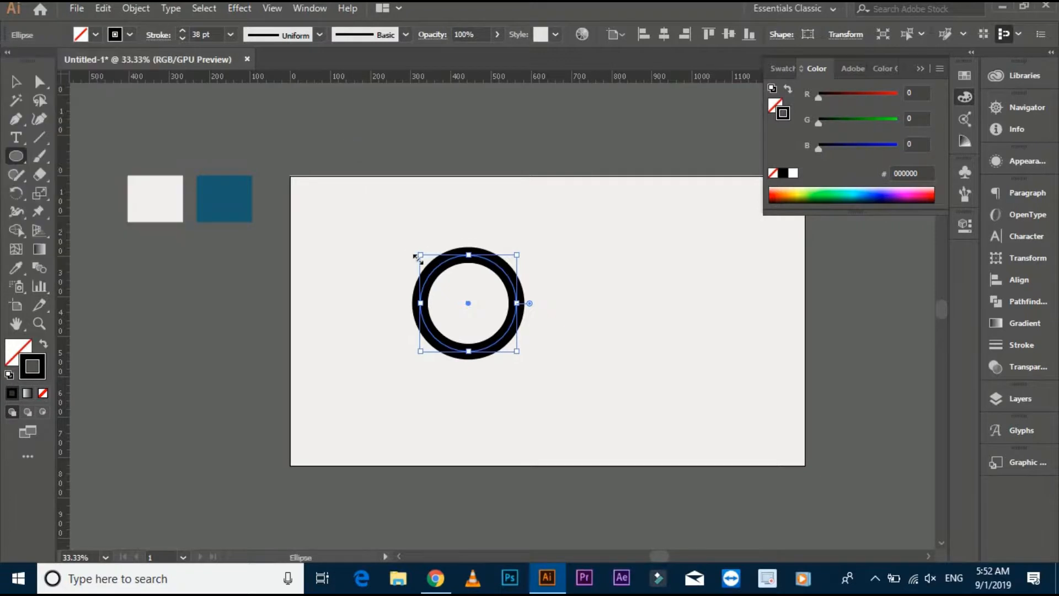
Delete the circle's right anchor point with Direct Selection to leave only the left half arc.
{"action": "scroll", "coordinate": [417, 256], "scroll_direction": "up", "scroll_amount": 1}
{"action": "left_click_drag", "start_coordinate": [383, 255], "coordinate": [285, 198]}
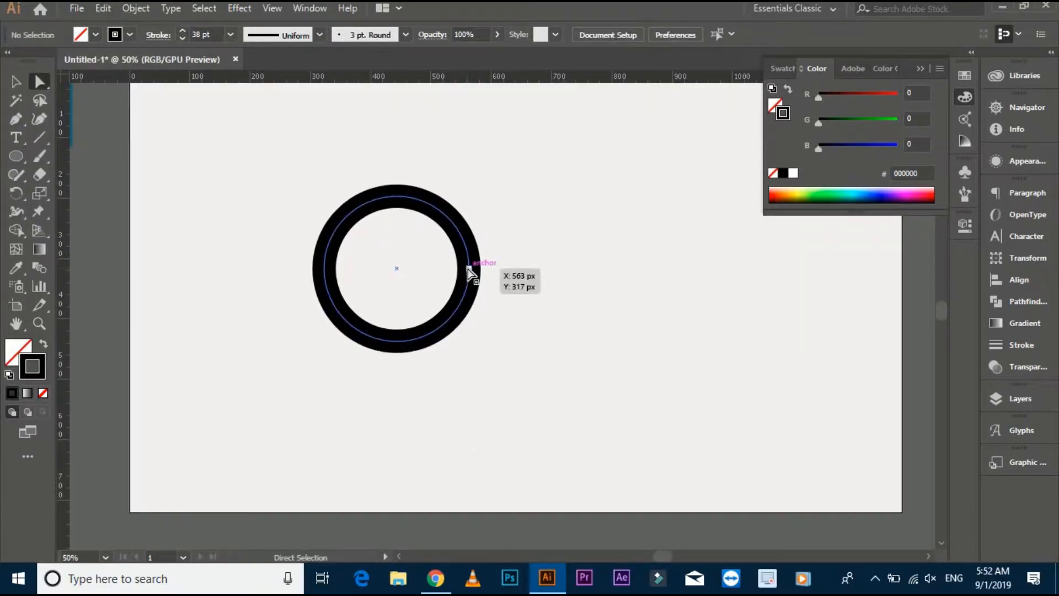
{"action": "left_click", "coordinate": [469, 269]}
{"action": "key", "text": "Delete"}
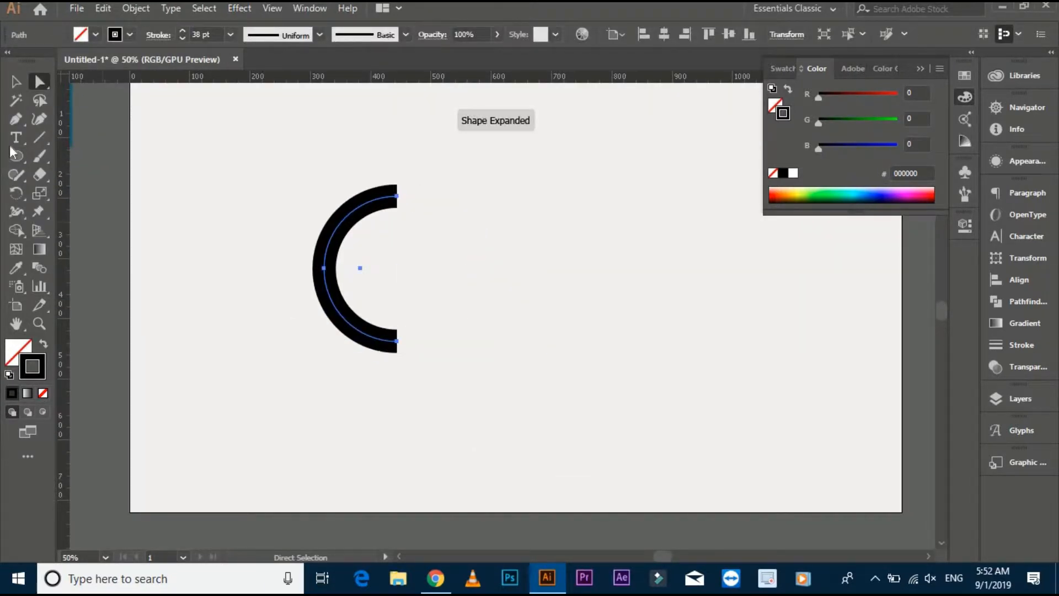
Extend the arc's lower end with the Pen tool right to about X 519 px, up to mid-height, and inward to about X 421 px.
{"action": "left_click", "coordinate": [16, 120]}
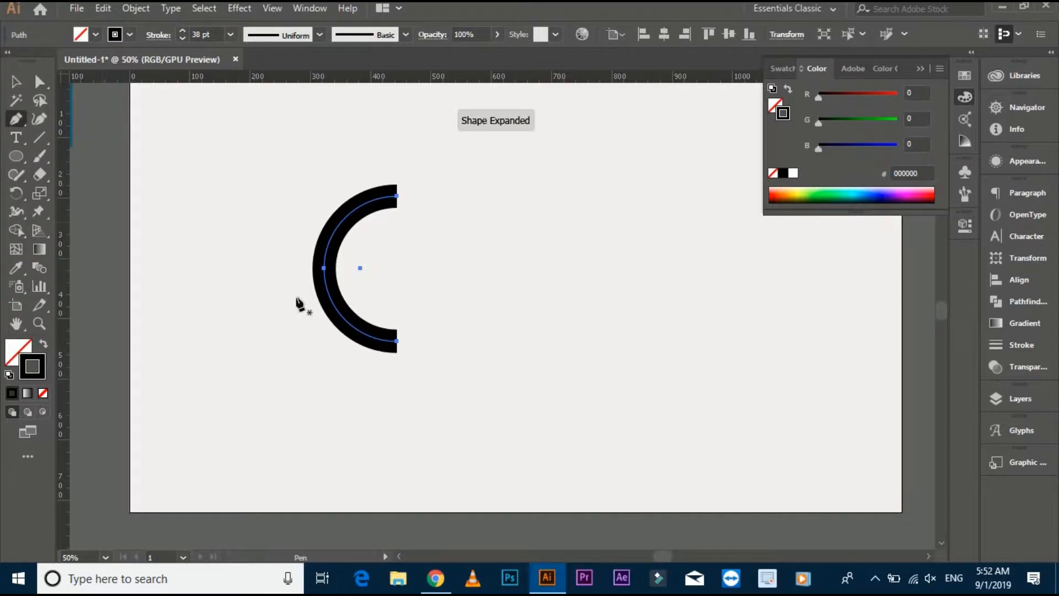
{"action": "left_click", "coordinate": [397, 343]}
{"action": "left_click", "coordinate": [443, 342], "text": "shift"}
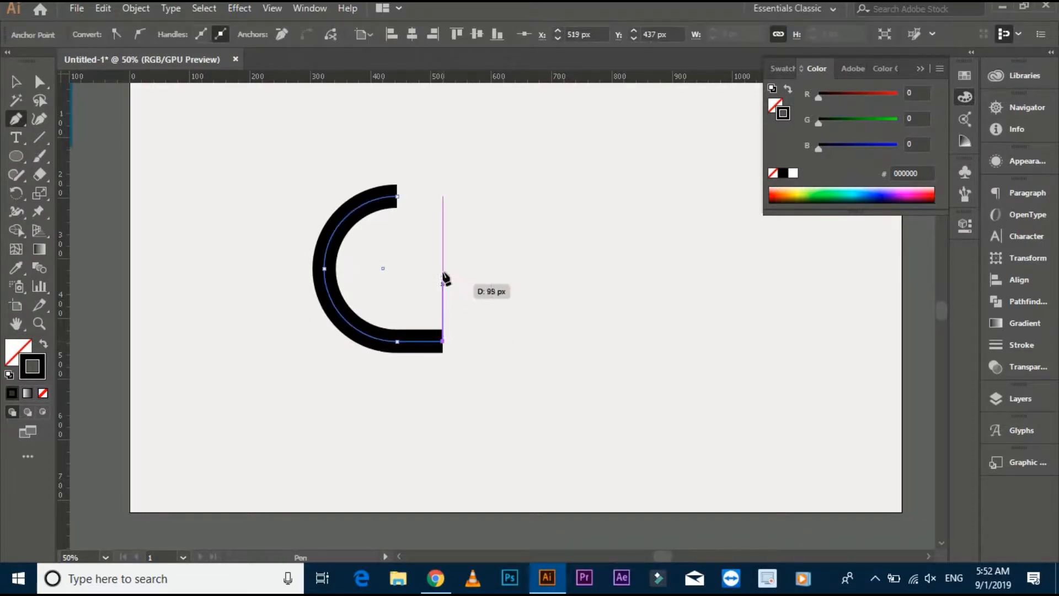
{"action": "left_click", "coordinate": [443, 269], "text": "shift"}
{"action": "left_click", "coordinate": [383, 268]}
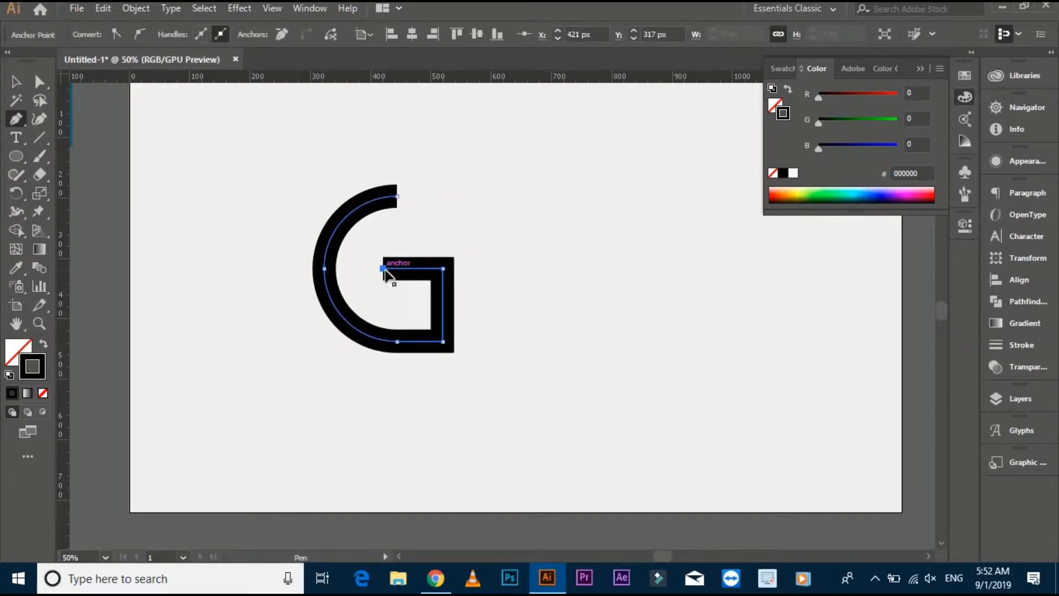
Extend the arc's upper end with a straight horizontal Pen segment above the G's right vertical bar.
{"action": "key", "text": "v"}
{"action": "key", "text": "p"}
{"action": "left_click_drag", "start_coordinate": [397, 196], "coordinate": [456, 196]}
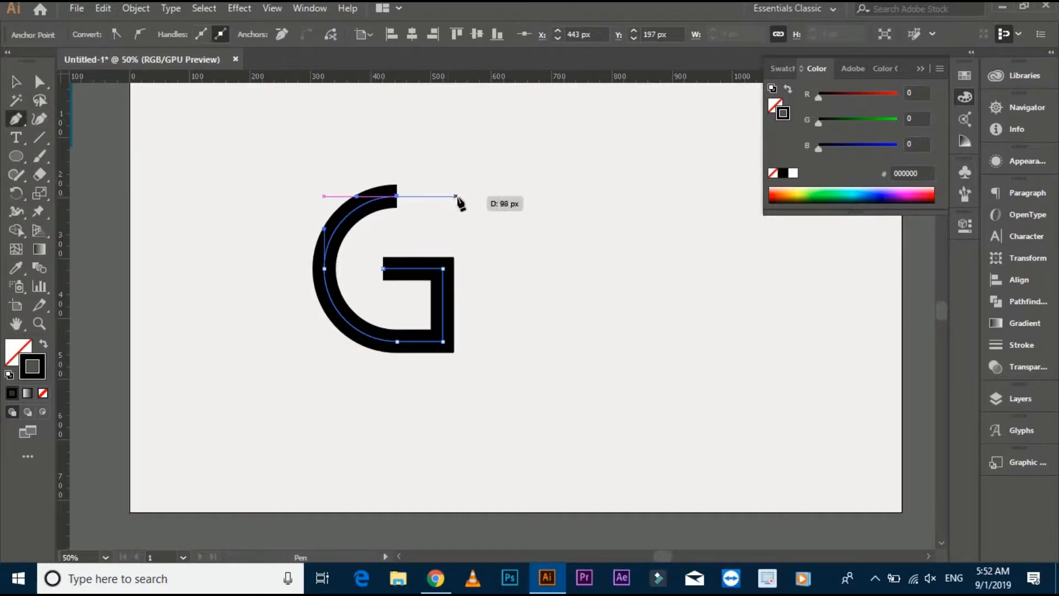
{"action": "left_click", "coordinate": [443, 197]}
{"action": "key", "text": "v"}
{"action": "left_click", "coordinate": [260, 176]}
Place a vertical guide at the G's outer right edge and lengthen the top arm to meet it.
{"action": "key", "text": "ctrl+t"}
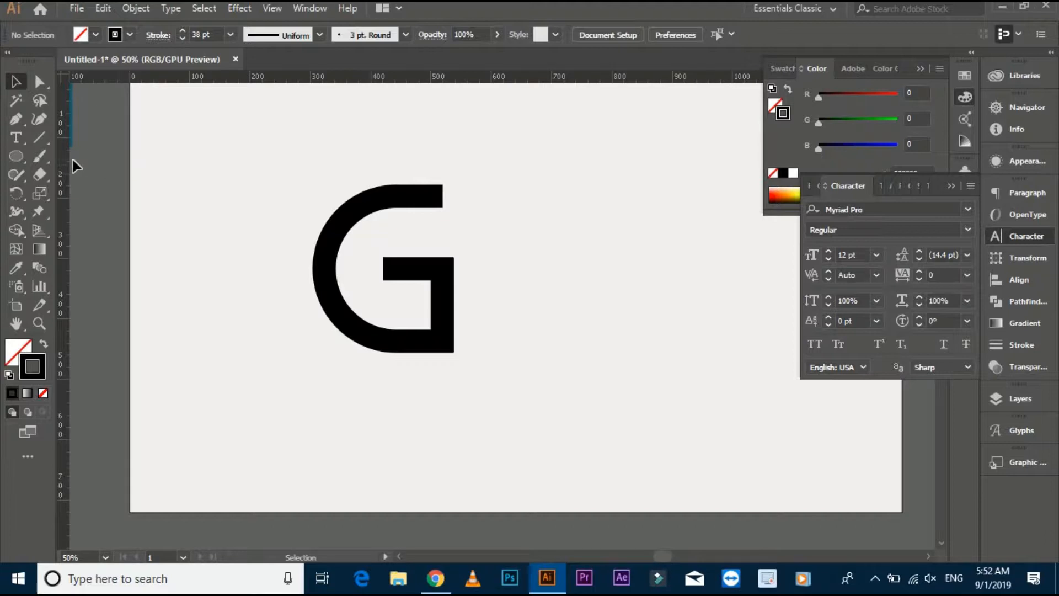
{"action": "left_click_drag", "start_coordinate": [66, 160], "coordinate": [268, 211]}
{"action": "left_click_drag", "start_coordinate": [445, 212], "coordinate": [467, 245]}
{"action": "scroll", "coordinate": [452, 210], "scroll_direction": "up", "scroll_amount": 3}
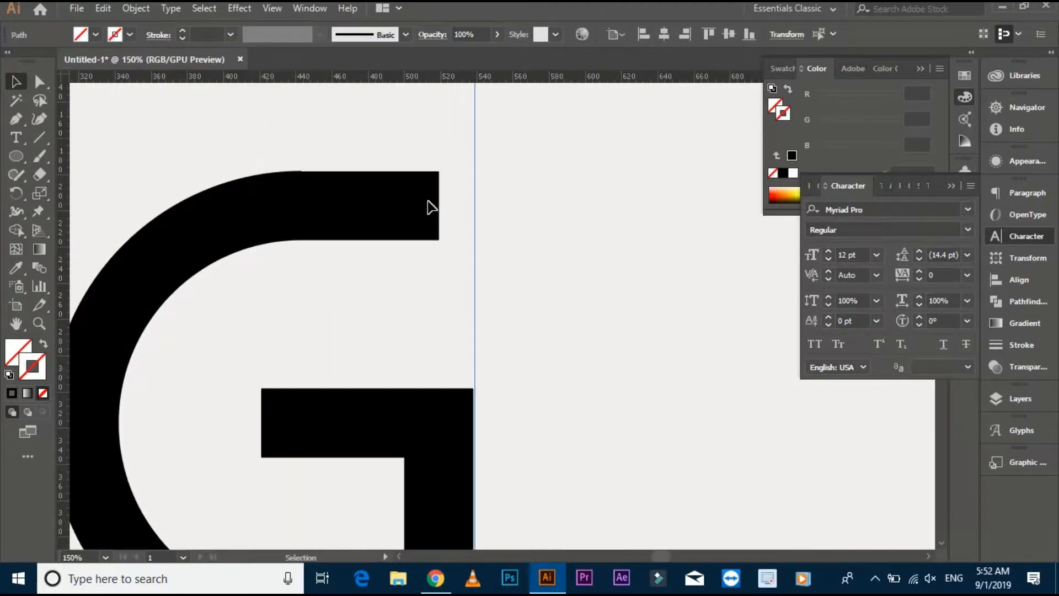
{"action": "left_click", "coordinate": [428, 202]}
{"action": "left_click_drag", "start_coordinate": [355, 153], "coordinate": [474, 205]}
{"action": "left_click", "coordinate": [39, 82]}
{"action": "left_click", "coordinate": [513, 207]}
{"action": "scroll", "coordinate": [508, 223], "scroll_direction": "down", "scroll_amount": 2}
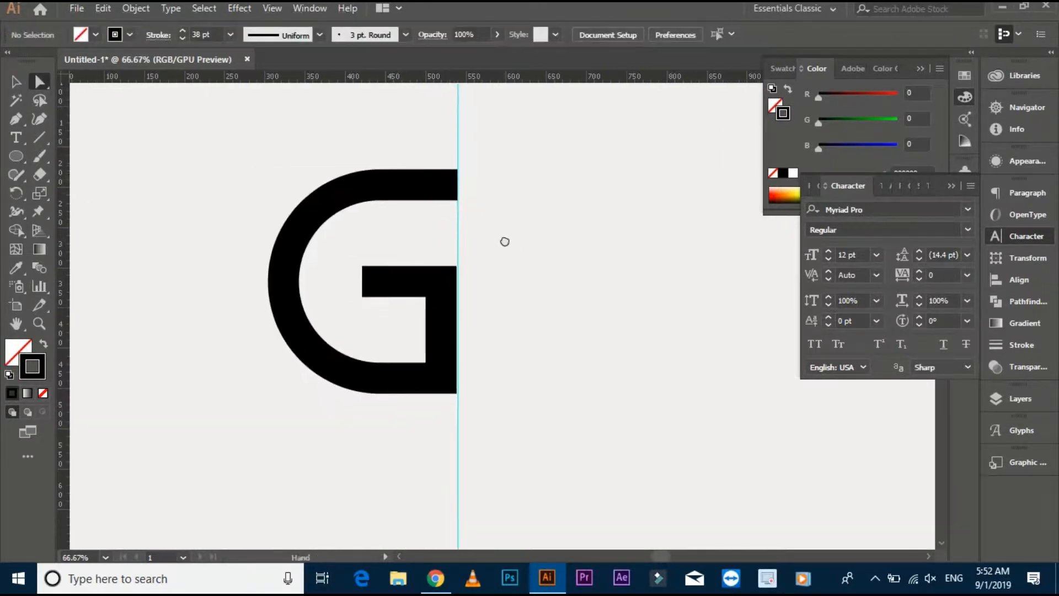
Delete the vertical guide at the G's right edge.
{"action": "left_click_drag", "start_coordinate": [418, 141], "coordinate": [499, 166]}
{"action": "key", "text": "Delete"}
{"action": "left_click", "coordinate": [16, 82]}
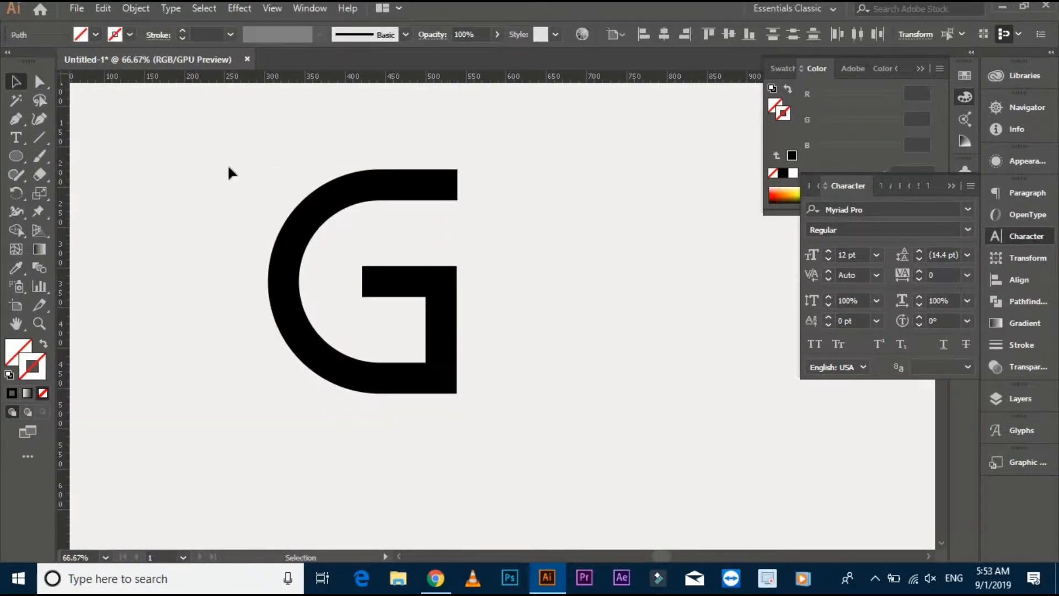
Draw a tall rounded rectangle to the right of the G, about as tall as the letter.
{"action": "scroll", "coordinate": [153, 182], "scroll_direction": "down", "scroll_amount": 1}
{"action": "left_click_drag", "start_coordinate": [153, 183], "coordinate": [109, 186]}
{"action": "left_click", "coordinate": [24, 151]}
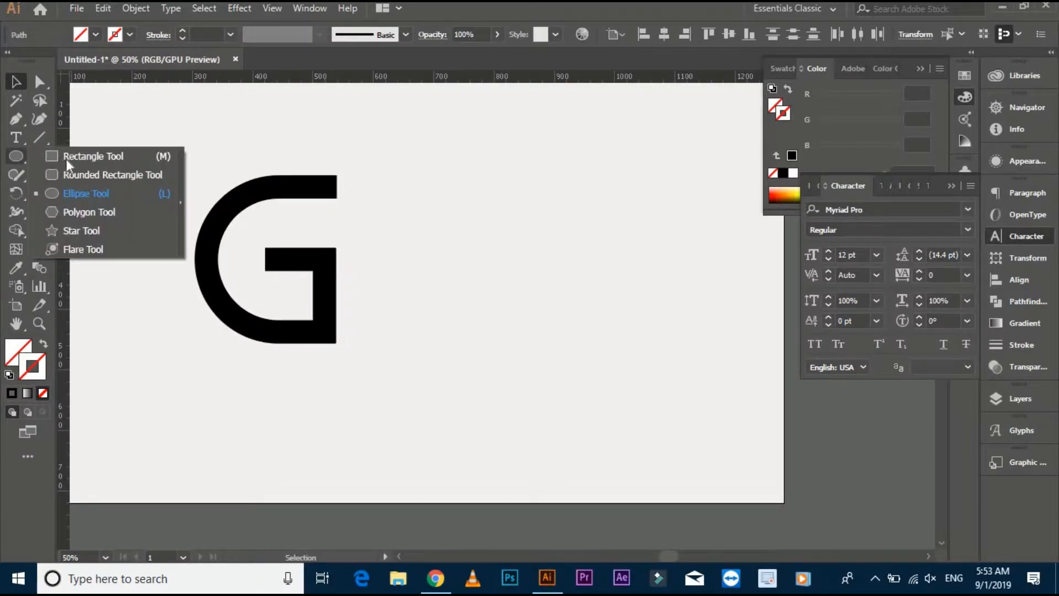
{"action": "left_click", "coordinate": [94, 177]}
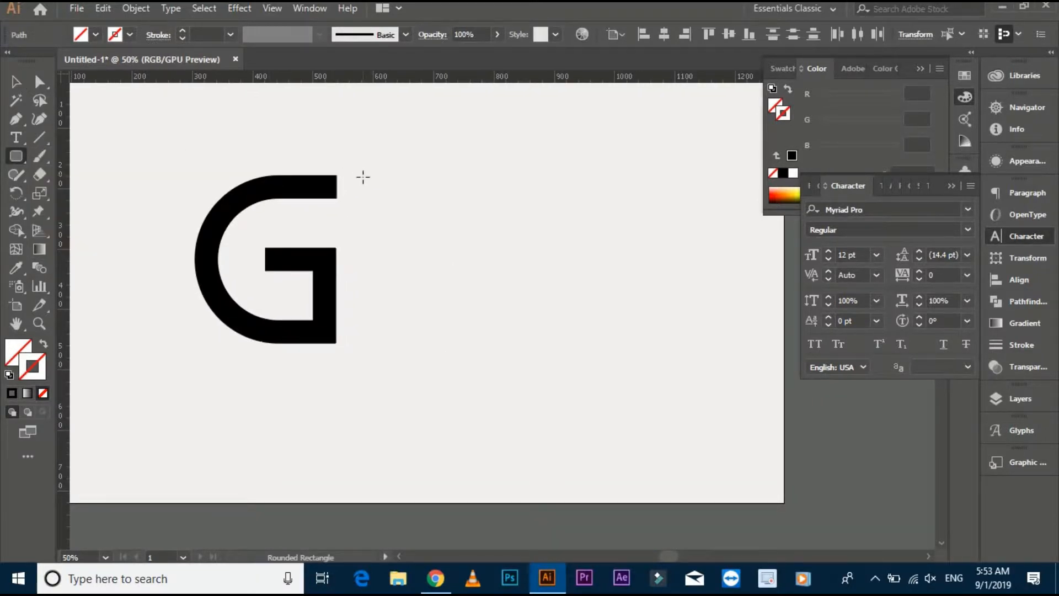
{"action": "left_click_drag", "start_coordinate": [365, 175], "coordinate": [454, 341]}
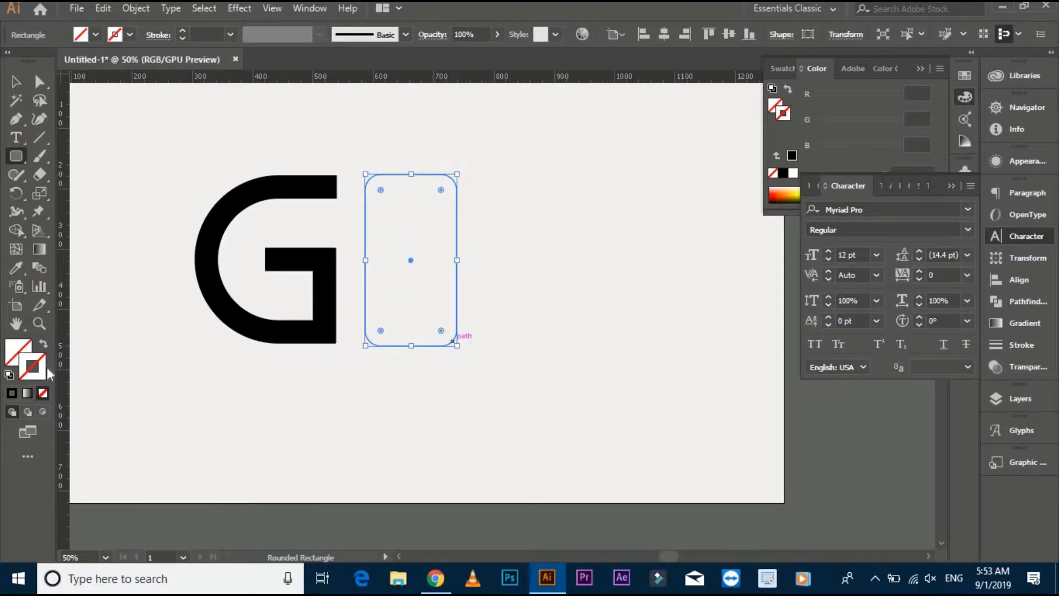
Give the rounded rectangle a black stroke of 38 pt.
{"action": "left_click", "coordinate": [12, 393]}
{"action": "left_click", "coordinate": [203, 34]}
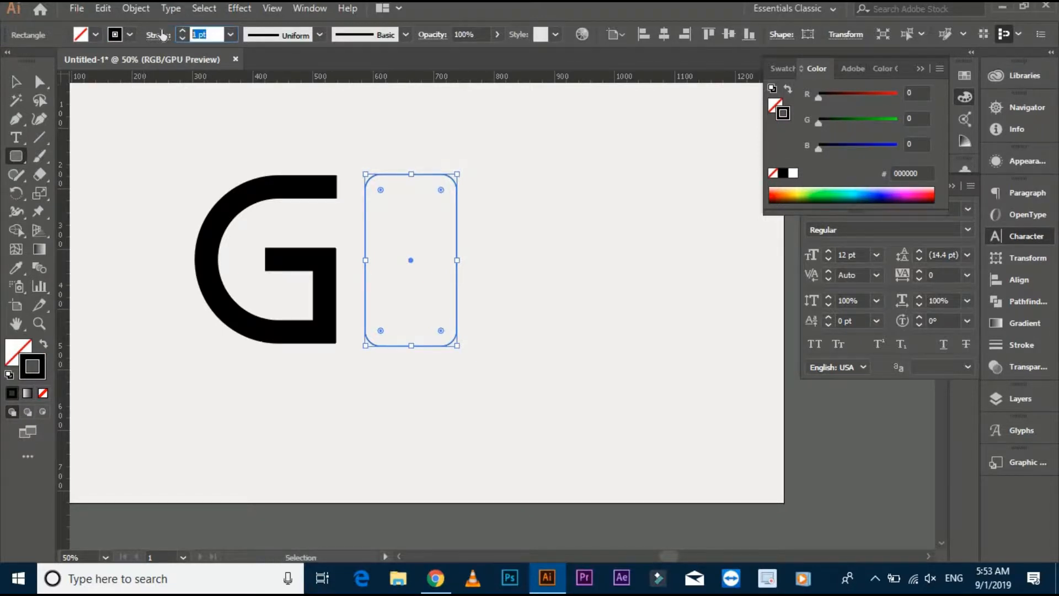
{"action": "type", "text": "38"}
{"action": "key", "text": "Return"}
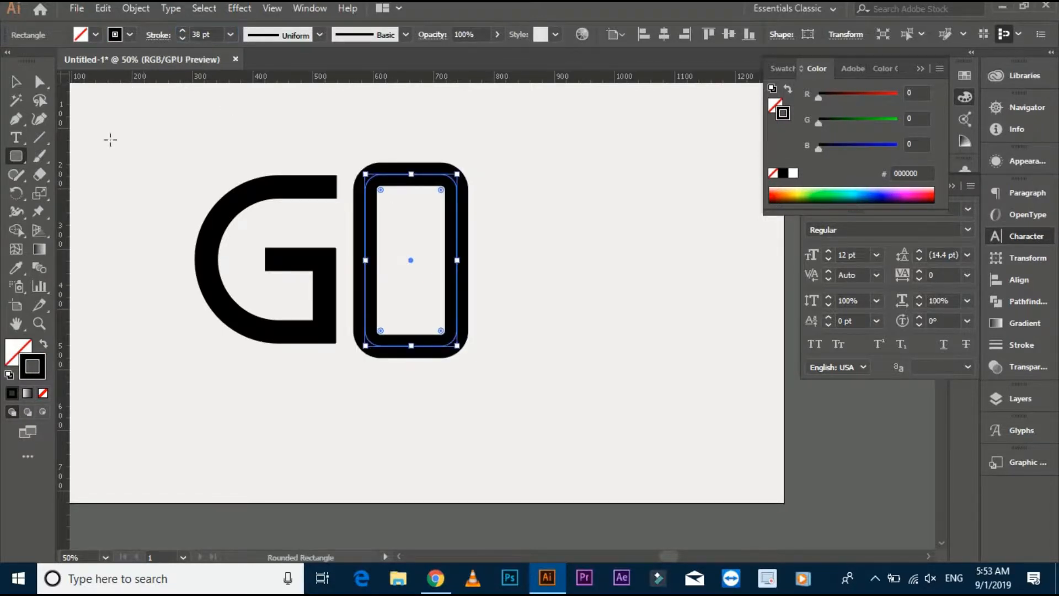
Delete the rounded rectangle's top edge and upper corners with Direct Selection to form a U.
{"action": "left_click", "coordinate": [39, 82]}
{"action": "left_click_drag", "start_coordinate": [480, 188], "coordinate": [480, 187]}
{"action": "key", "text": "Delete"}
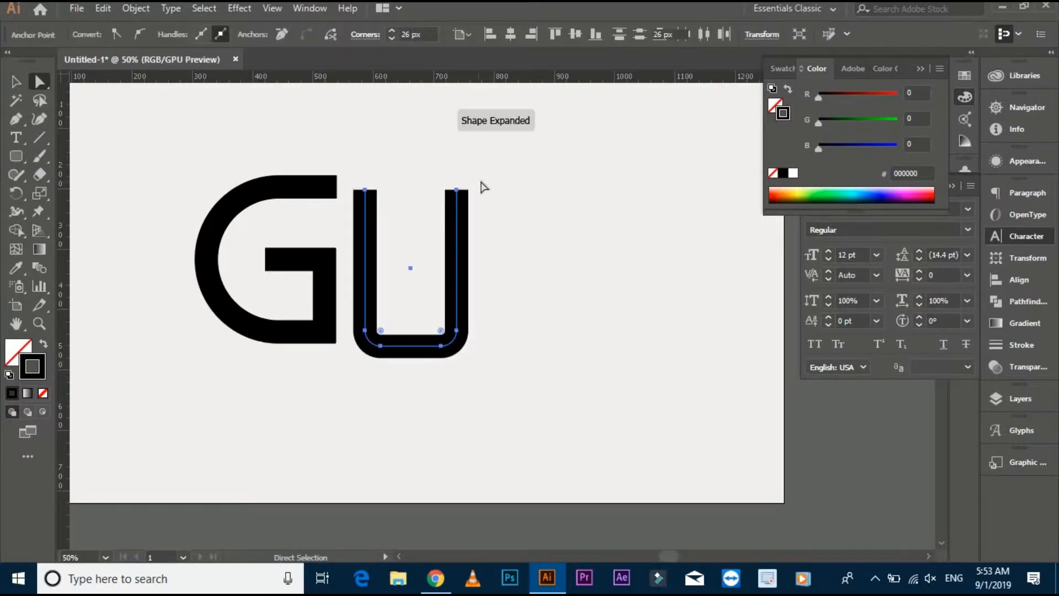
Expand the U's stroke into a filled shape, leaving the Fill option off.
{"action": "key", "text": "v"}
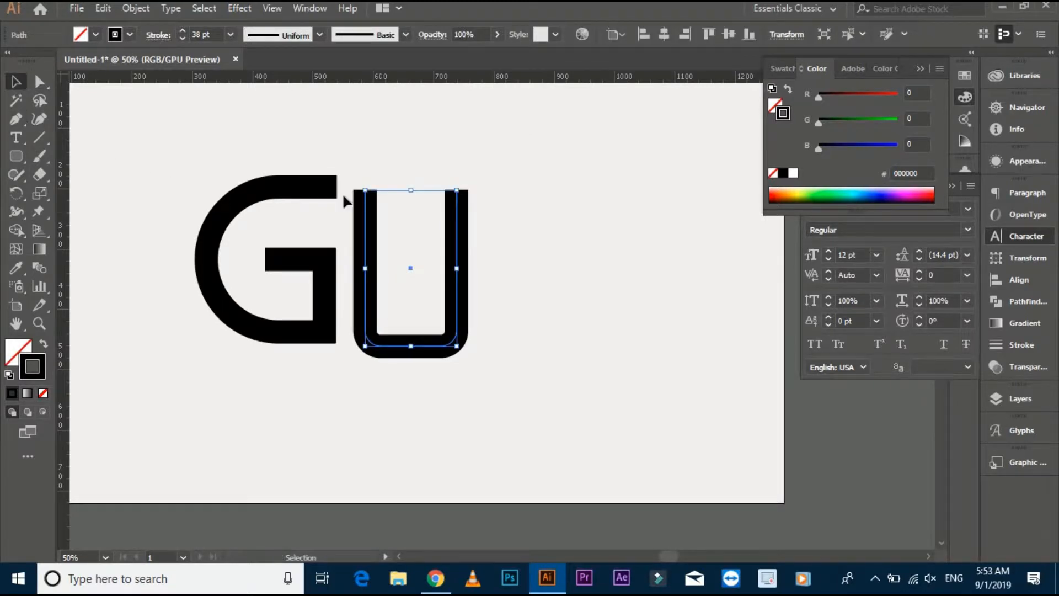
{"action": "left_click", "coordinate": [137, 8]}
{"action": "left_click", "coordinate": [221, 168]}
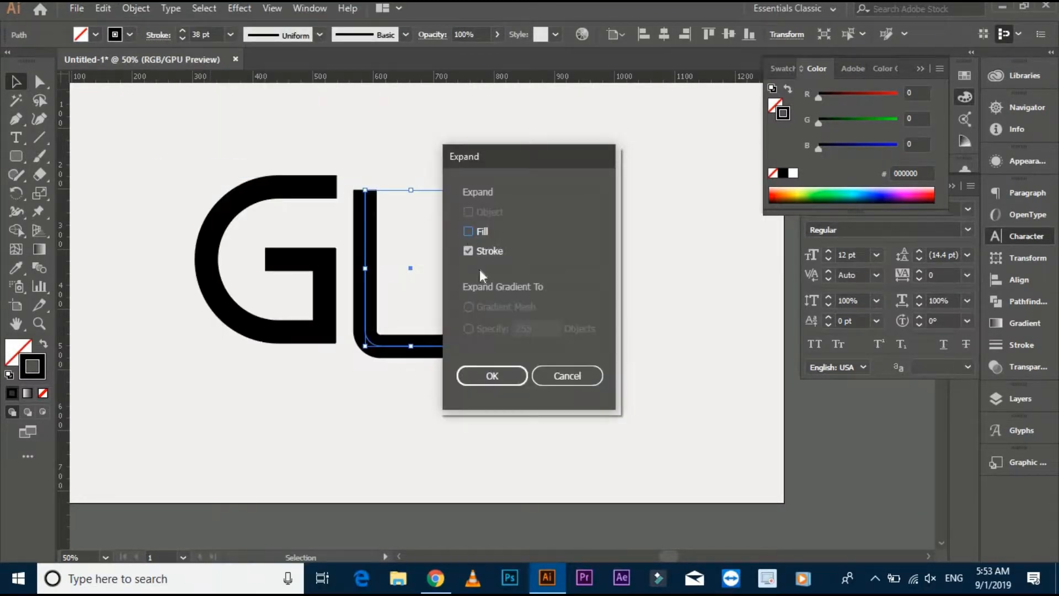
{"action": "key", "text": "Return"}
{"action": "key", "text": "ctrl+a"}
{"action": "left_click", "coordinate": [134, 215]}
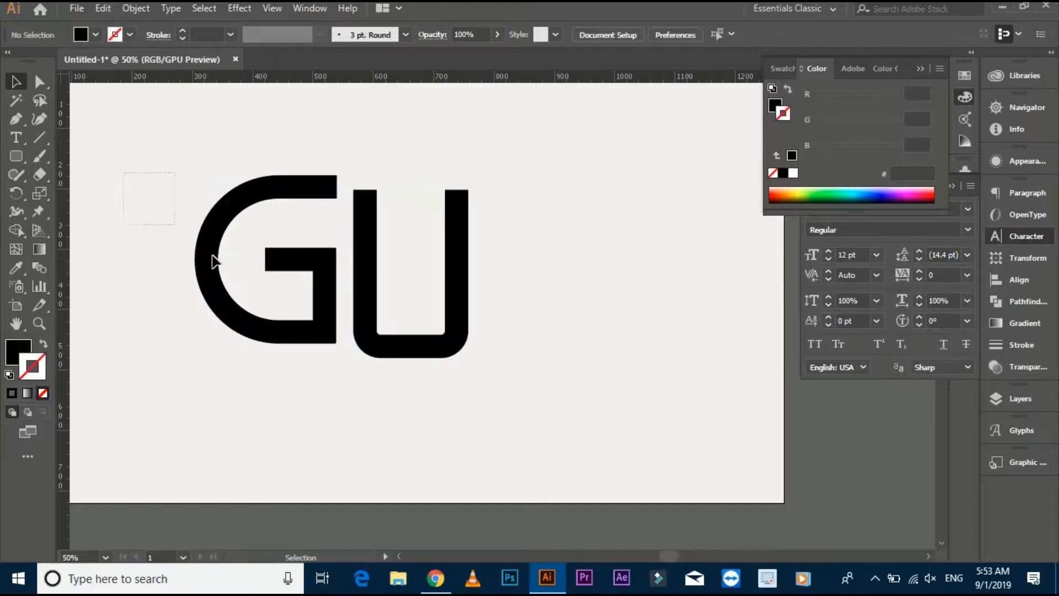
Expand the G's stroke into a filled shape.
{"action": "left_click", "coordinate": [213, 258]}
{"action": "left_click", "coordinate": [142, 10]}
{"action": "left_click", "coordinate": [259, 168]}
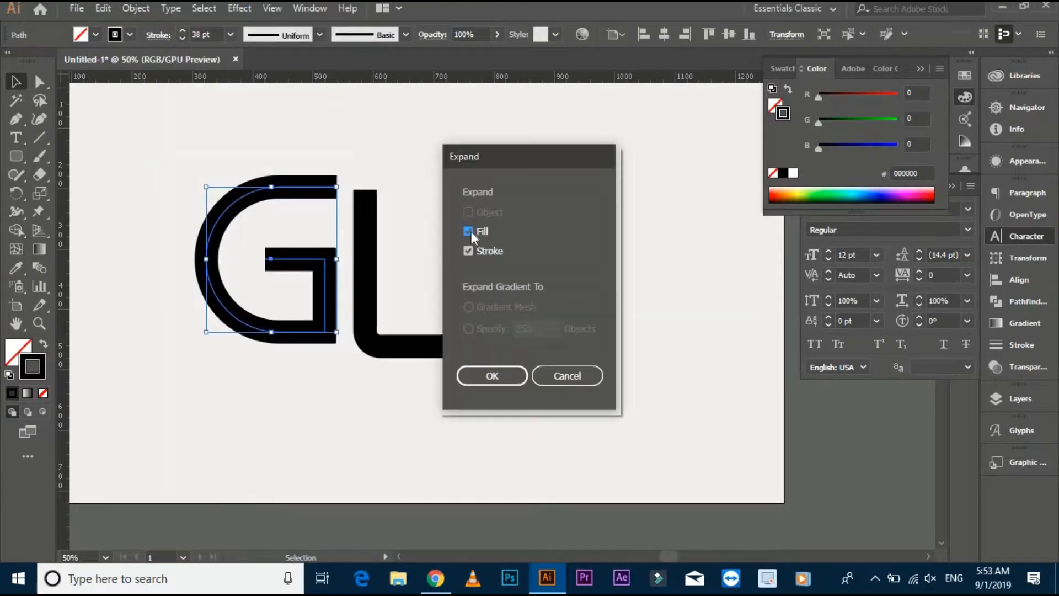
{"action": "key", "text": "Return"}
Vertically centre-align the U with the G, using the G as the key object.
{"action": "key", "text": "ctrl+a"}
{"action": "key", "text": "ctrl+g"}
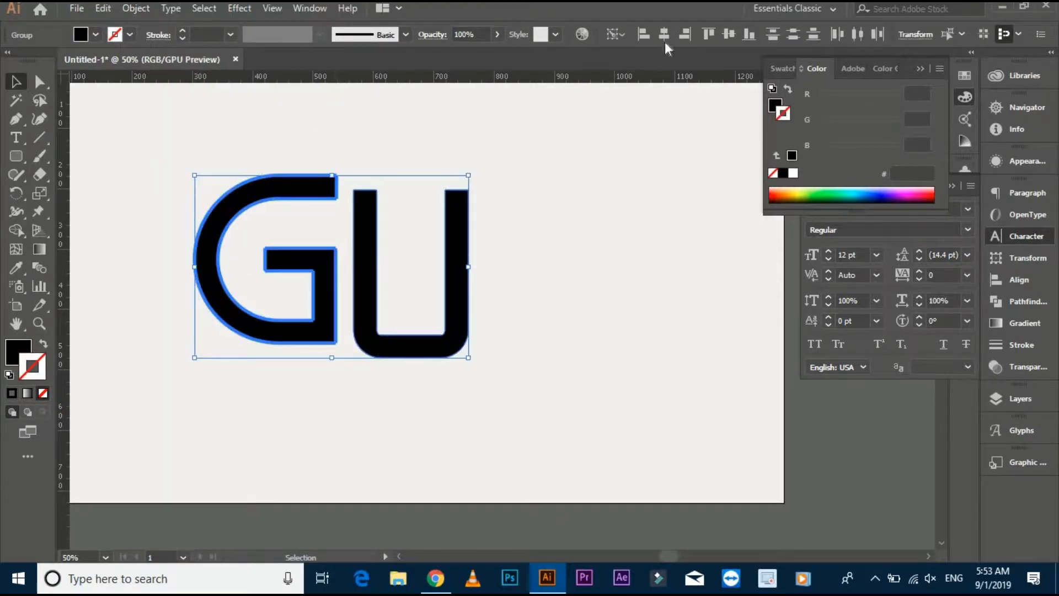
{"action": "left_click", "coordinate": [733, 38]}
{"action": "left_click", "coordinate": [621, 205]}
Draw a straight vertical Pen line right of the U, matching the letter's top and bottom.
{"action": "key", "text": "space"}
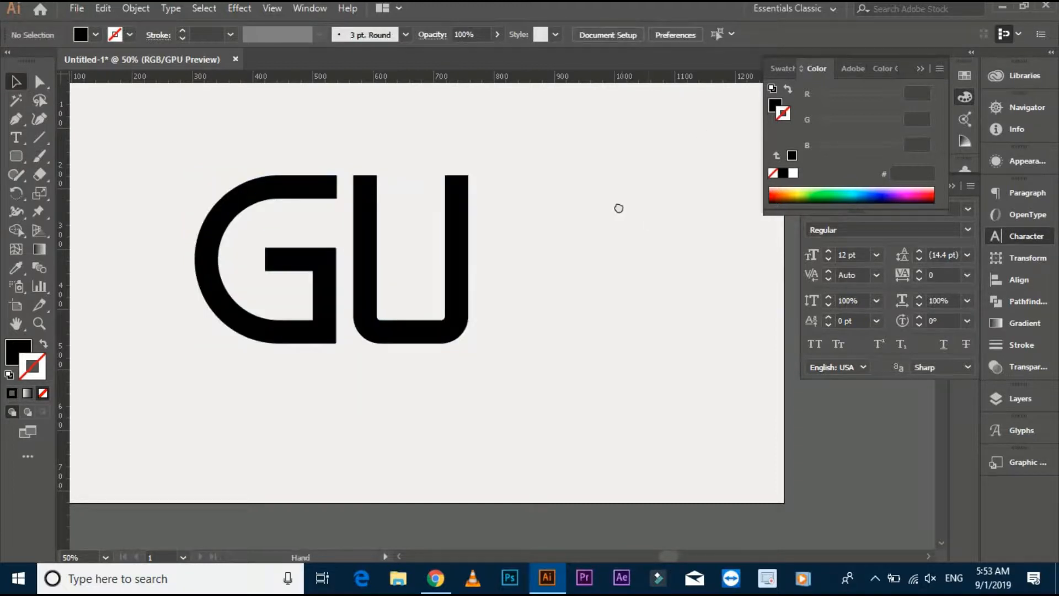
{"action": "left_click_drag", "start_coordinate": [608, 183], "coordinate": [559, 179]}
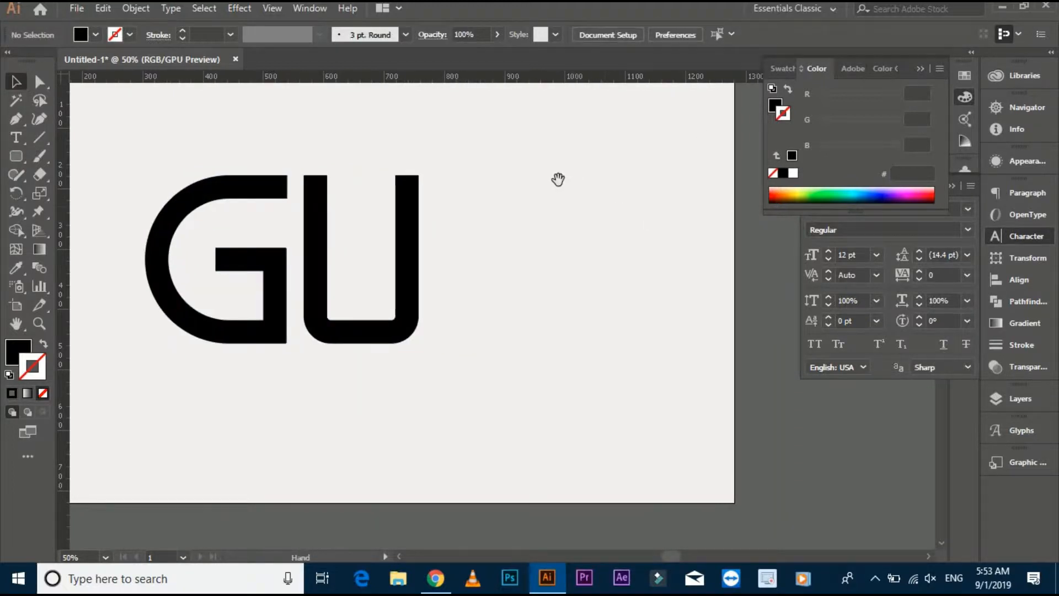
{"action": "left_click", "coordinate": [14, 119]}
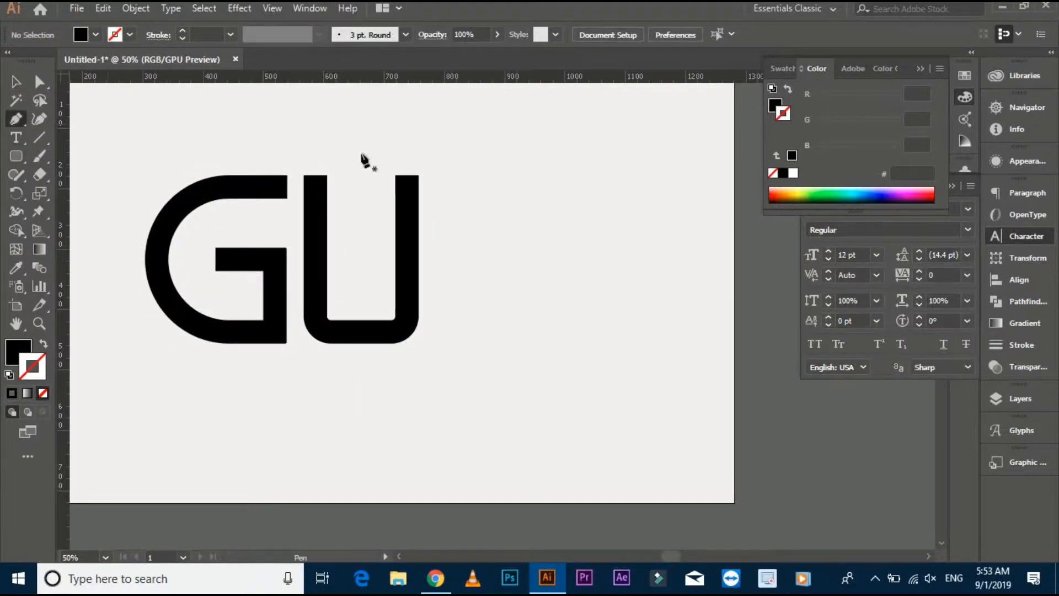
{"action": "left_click", "coordinate": [453, 176]}
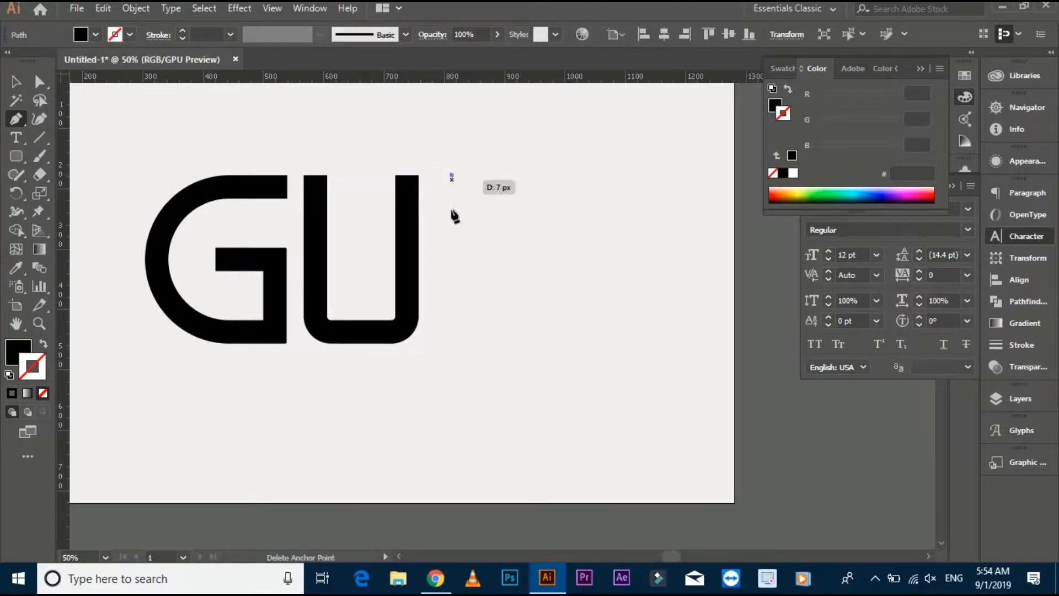
{"action": "left_click", "coordinate": [452, 342]}
{"action": "key", "text": "v"}
Swap the vertical line's fill and stroke and set its black stroke to 38 pt to form an I.
{"action": "key", "text": "shift+x"}
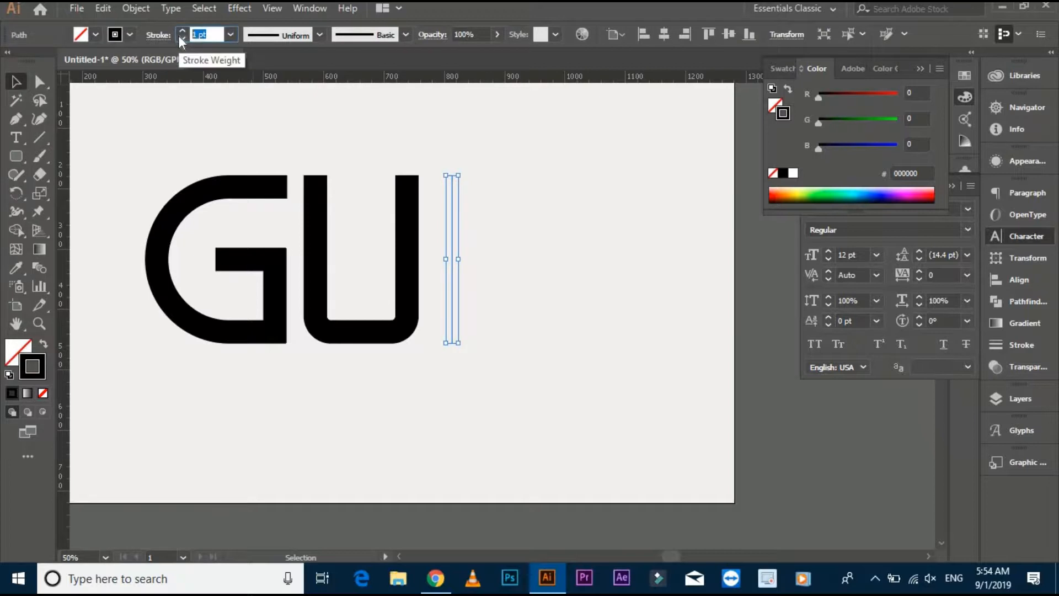
{"action": "type", "text": "38"}
{"action": "key", "text": "Return"}
{"action": "left_click", "coordinate": [461, 126]}
Expand the I's stroke into a filled shape.
{"action": "left_click_drag", "start_coordinate": [527, 200], "coordinate": [507, 200]}
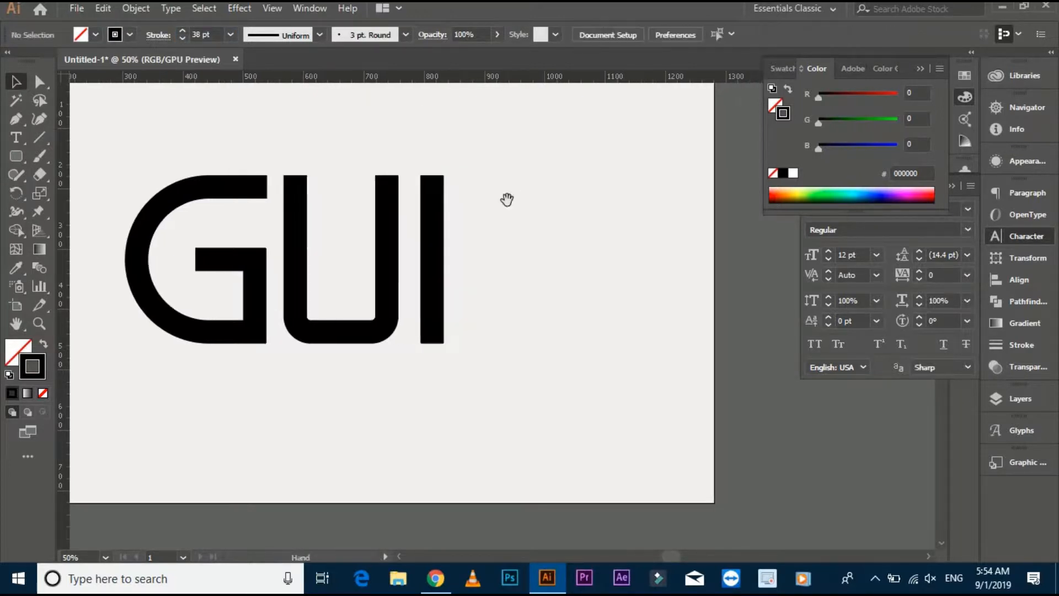
{"action": "left_click", "coordinate": [421, 251]}
{"action": "left_click", "coordinate": [136, 8]}
{"action": "left_click", "coordinate": [204, 168]}
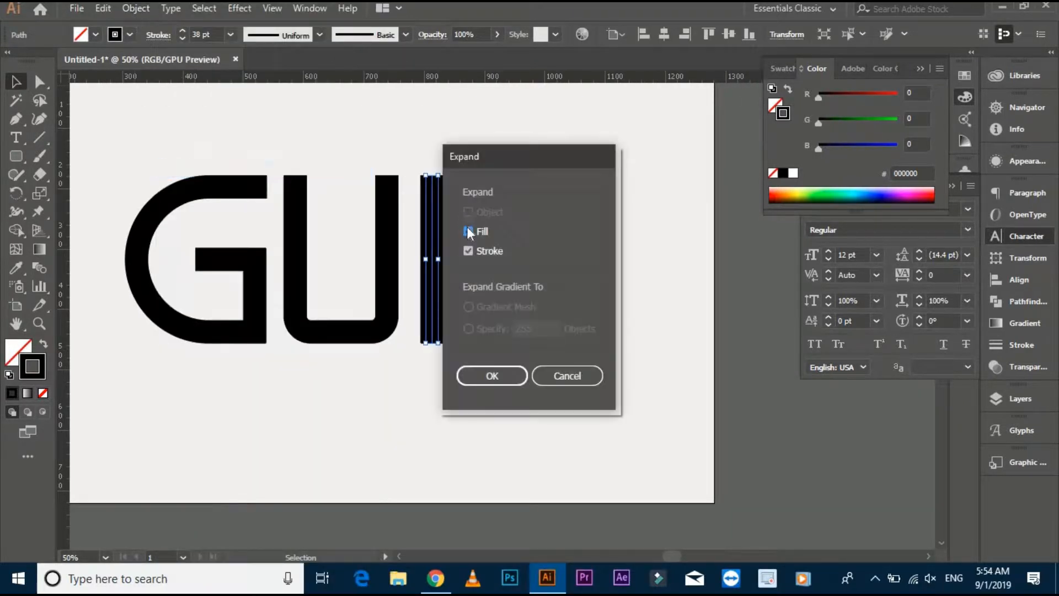
{"action": "left_click", "coordinate": [492, 381]}
{"action": "left_click", "coordinate": [501, 275]}
Move the I closer to the U, halving the gap between the two letters.
{"action": "scroll", "coordinate": [481, 276], "scroll_direction": "left", "scroll_amount": 1}
{"action": "left_click_drag", "start_coordinate": [462, 279], "coordinate": [458, 278]}
{"action": "scroll", "coordinate": [500, 240], "scroll_direction": "left", "scroll_amount": 1}
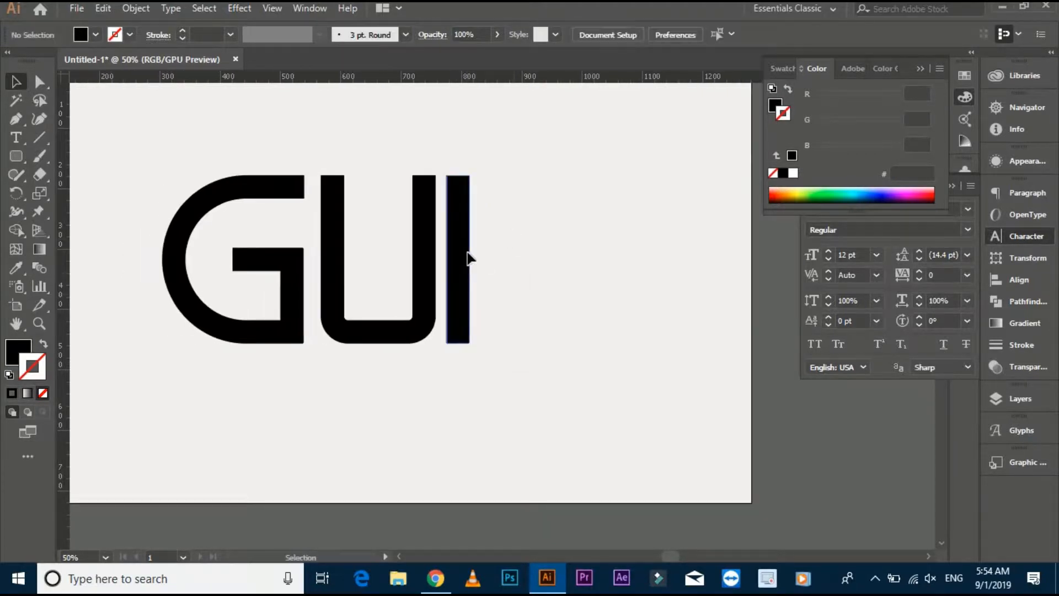
{"action": "left_click", "coordinate": [469, 256]}
{"action": "left_click", "coordinate": [496, 237]}
Scale the G, U and I down together to about two-thirds of their size.
{"action": "scroll", "coordinate": [495, 237], "scroll_direction": "down", "scroll_amount": 1}
{"action": "left_click_drag", "start_coordinate": [496, 238], "coordinate": [503, 258]}
{"action": "left_click_drag", "start_coordinate": [304, 215], "coordinate": [393, 295]}
{"action": "left_click", "coordinate": [368, 306]}
{"action": "left_click", "coordinate": [449, 211]}
{"action": "mouse_move", "coordinate": [450, 211]}
{"action": "left_mouse_down"}
{"action": "mouse_move", "coordinate": [431, 212]}
{"action": "mouse_move", "coordinate": [435, 196]}
{"action": "left_mouse_up"}
{"action": "scroll", "coordinate": [441, 230], "scroll_direction": "up", "scroll_amount": 1}
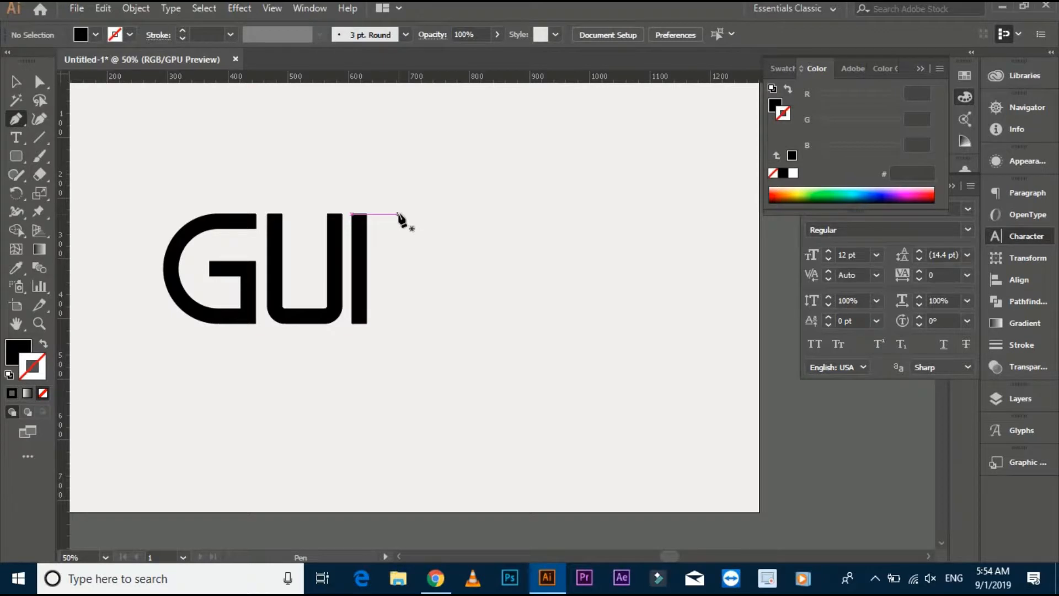
Draw a solid black triangle beside the I at the letters' height, with its tip pointing towards the I.
{"action": "left_click", "coordinate": [440, 214]}
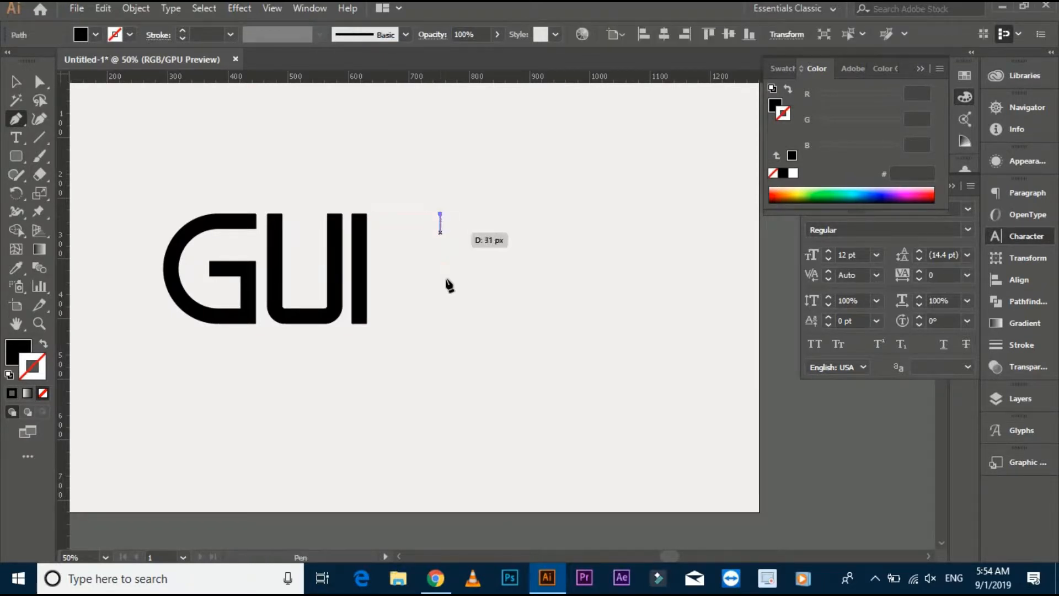
{"action": "left_click", "coordinate": [440, 324]}
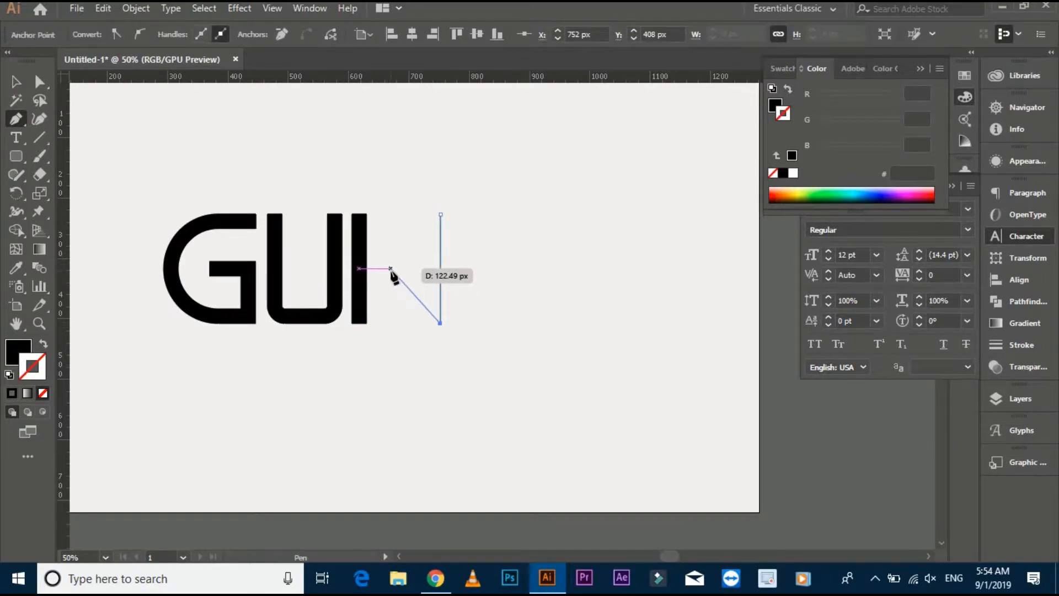
{"action": "left_click", "coordinate": [386, 268]}
{"action": "left_click", "coordinate": [441, 214]}
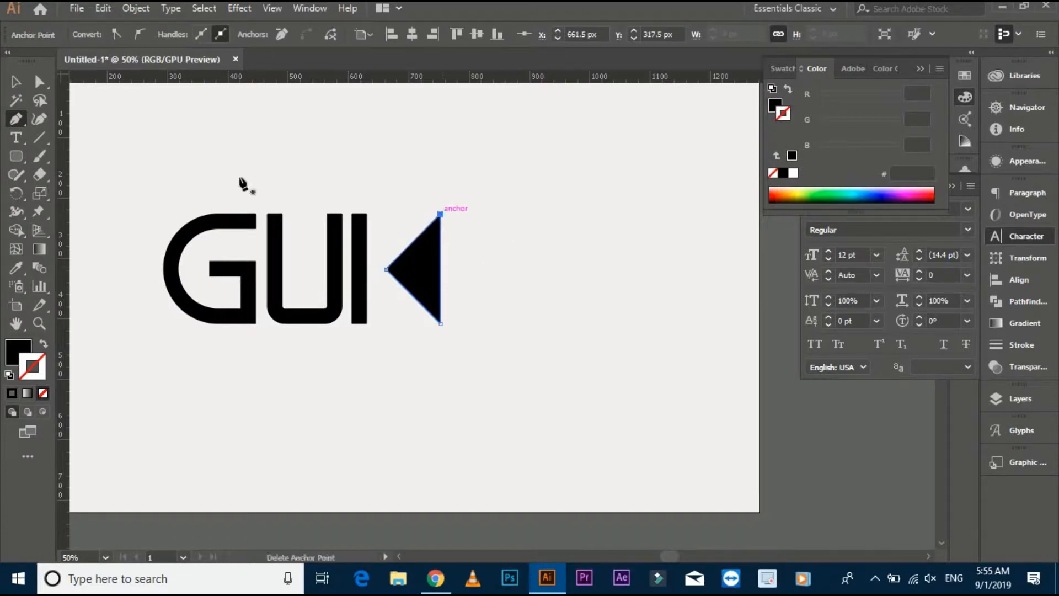
{"action": "left_click", "coordinate": [40, 82]}
{"action": "left_click", "coordinate": [16, 82]}
{"action": "left_click", "coordinate": [318, 177]}
{"action": "left_click_drag", "start_coordinate": [318, 178], "coordinate": [290, 175]}
{"action": "key", "text": "p"}
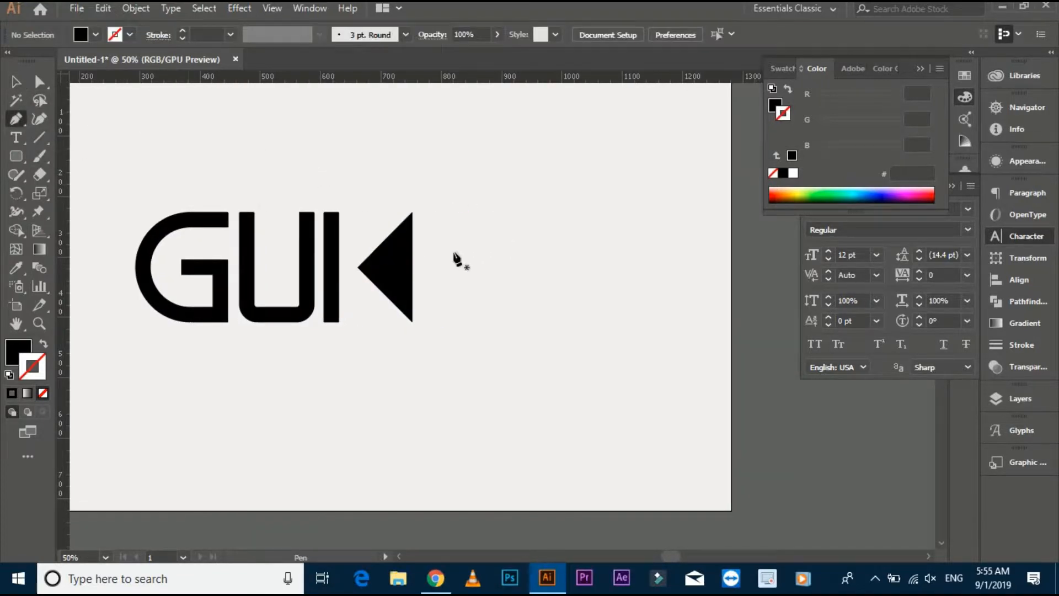
{"action": "left_click", "coordinate": [420, 212]}
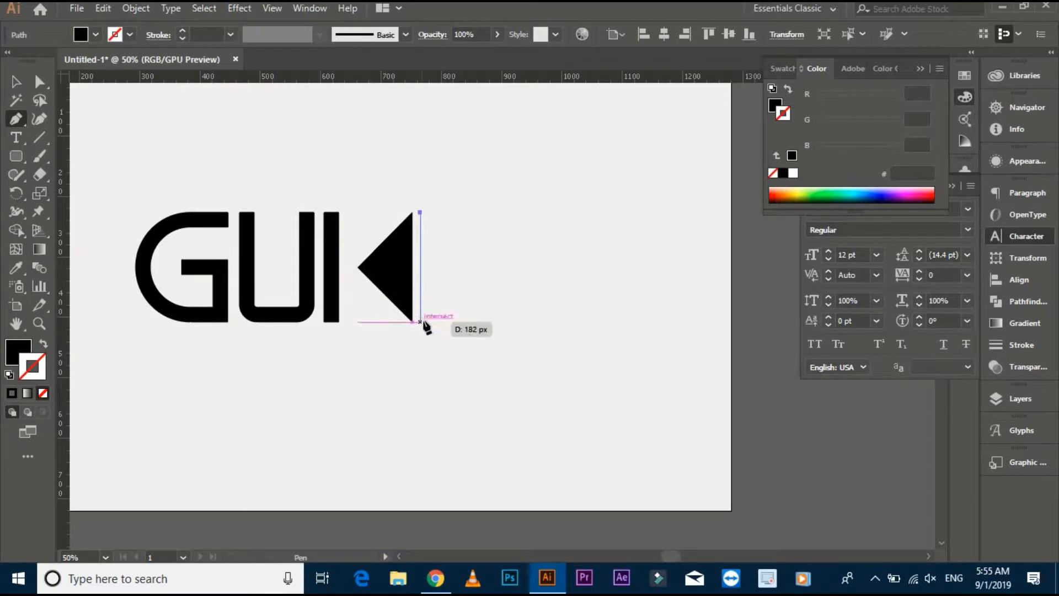
{"action": "left_click", "coordinate": [420, 321]}
{"action": "key", "text": "ctrl+z"}
{"action": "key", "text": "ctrl+z"}
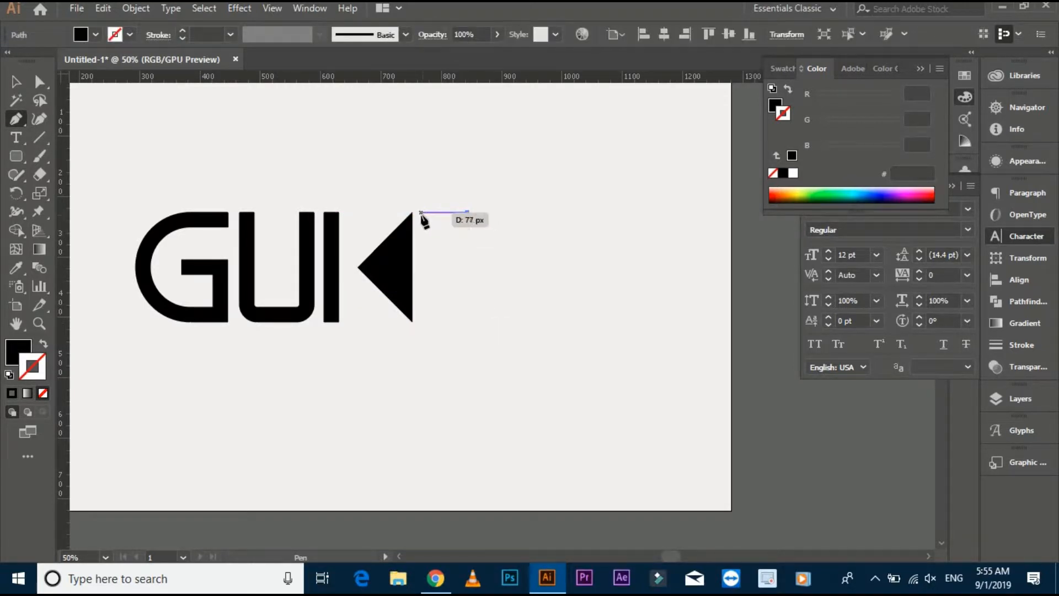
Draw an open three-sided bracket with 77 px arms along the triangle's flat side, giving it a black stroke and no fill.
{"action": "left_click", "coordinate": [421, 212]}
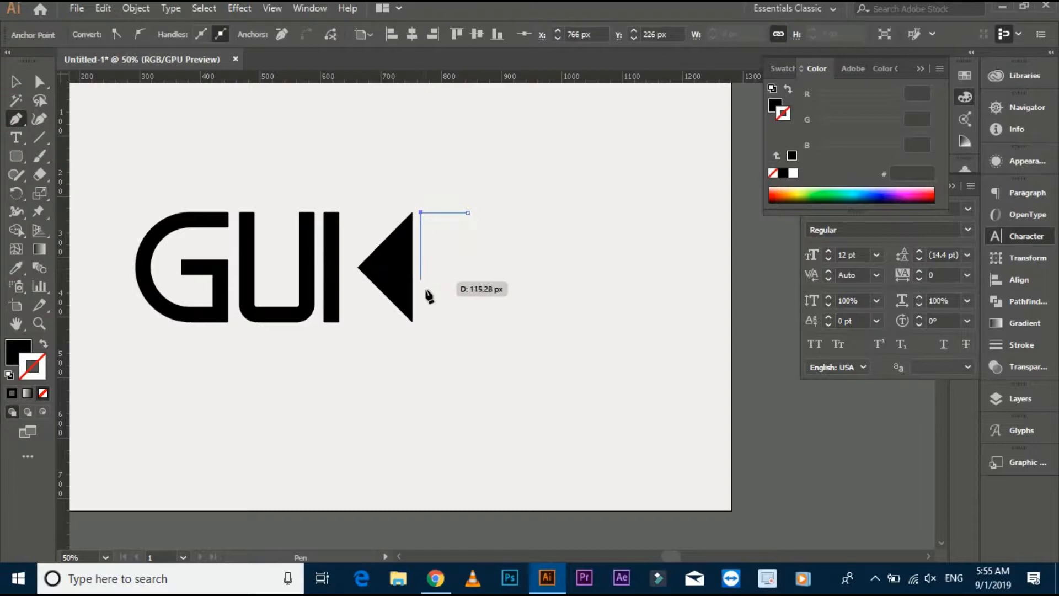
{"action": "left_click", "coordinate": [420, 321]}
{"action": "left_click", "coordinate": [468, 321]}
{"action": "left_click", "coordinate": [44, 343]}
{"action": "left_click", "coordinate": [16, 81]}
{"action": "left_click", "coordinate": [480, 183]}
Slant the bracket's two arms towards each other by moving their free end points inward and slightly outward from the stem.
{"action": "scroll", "coordinate": [480, 184], "scroll_direction": "up", "scroll_amount": 2}
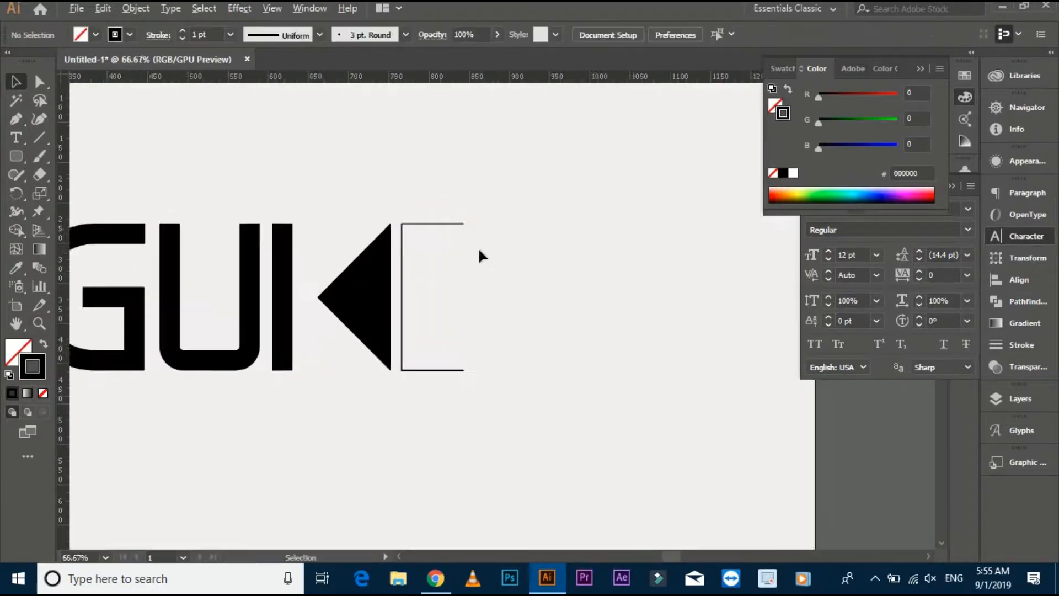
{"action": "left_click", "coordinate": [40, 82]}
{"action": "left_click_drag", "start_coordinate": [455, 209], "coordinate": [473, 264]}
{"action": "left_click_drag", "start_coordinate": [456, 429], "coordinate": [472, 380]}
{"action": "left_click", "coordinate": [494, 320]}
{"action": "scroll", "coordinate": [493, 319], "scroll_direction": "down", "scroll_amount": 1}
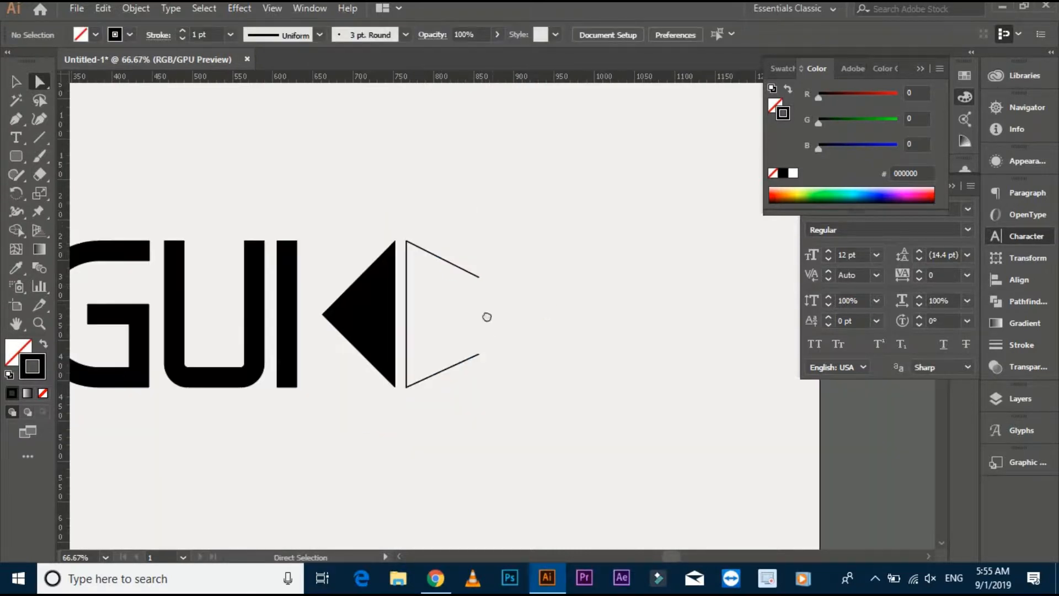
{"action": "left_click_drag", "start_coordinate": [487, 317], "coordinate": [469, 316]}
Draw a short horizontal line from the middle of the bracket's vertical stem to form an E.
{"action": "left_click", "coordinate": [16, 119]}
{"action": "scroll", "coordinate": [388, 315], "scroll_direction": "up", "scroll_amount": 1}
{"action": "left_click", "coordinate": [390, 318]}
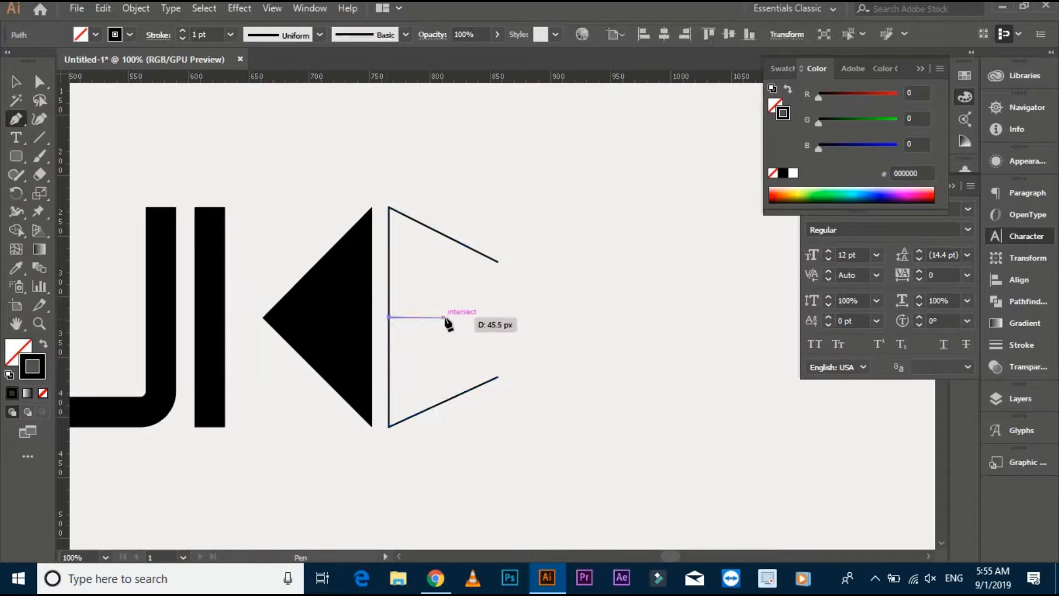
{"action": "left_click", "coordinate": [458, 317]}
Select both paths of the E and set their stroke weight to 20 pt.
{"action": "left_click", "coordinate": [16, 82]}
{"action": "left_click_drag", "start_coordinate": [566, 204], "coordinate": [499, 377]}
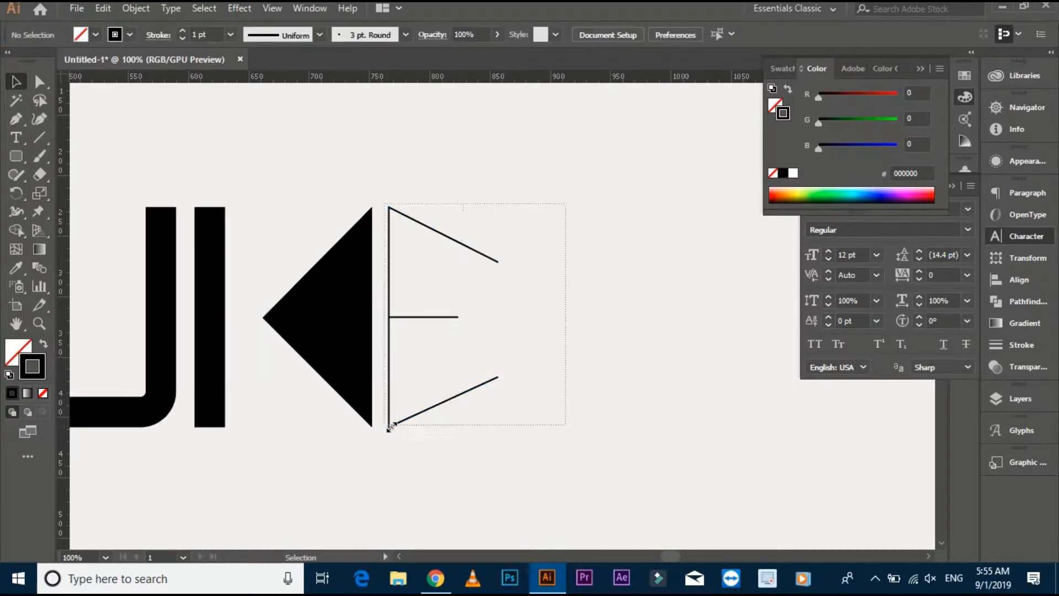
{"action": "left_click_drag", "start_coordinate": [391, 426], "coordinate": [390, 428]}
{"action": "left_click", "coordinate": [231, 35]}
{"action": "left_click", "coordinate": [258, 339]}
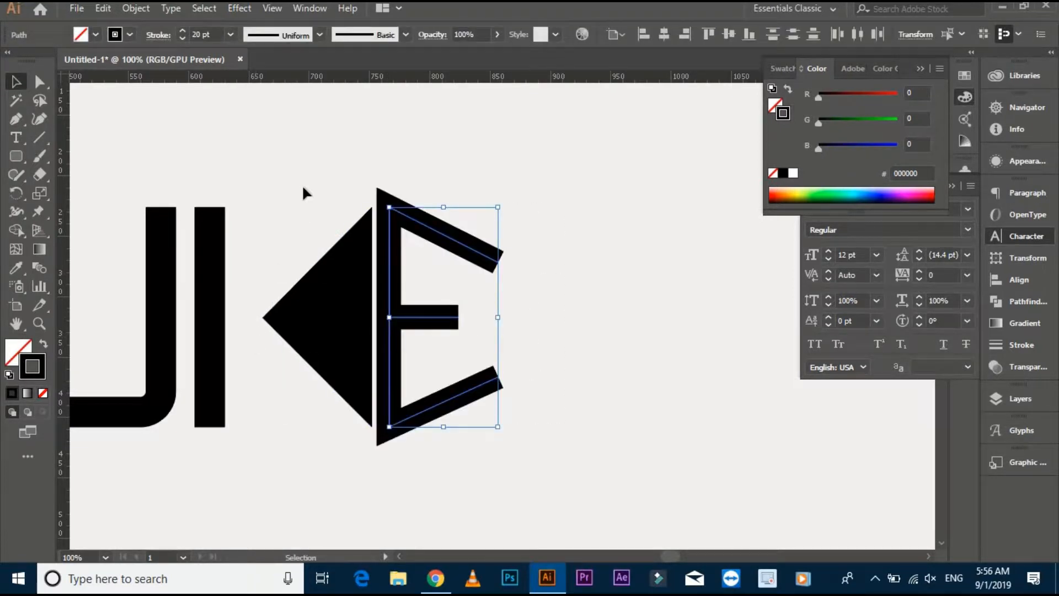
Expand the E's strokes into filled shapes and unite them into a single shape.
{"action": "left_click", "coordinate": [134, 8]}
{"action": "left_click", "coordinate": [204, 170]}
{"action": "left_click", "coordinate": [479, 233]}
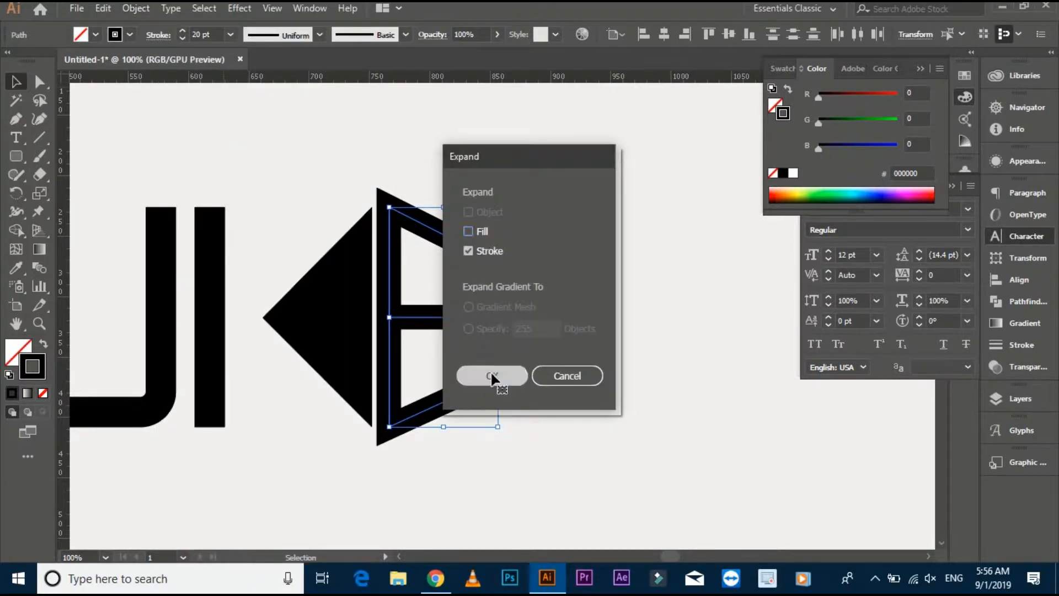
{"action": "left_click", "coordinate": [492, 375]}
{"action": "left_click", "coordinate": [1019, 301]}
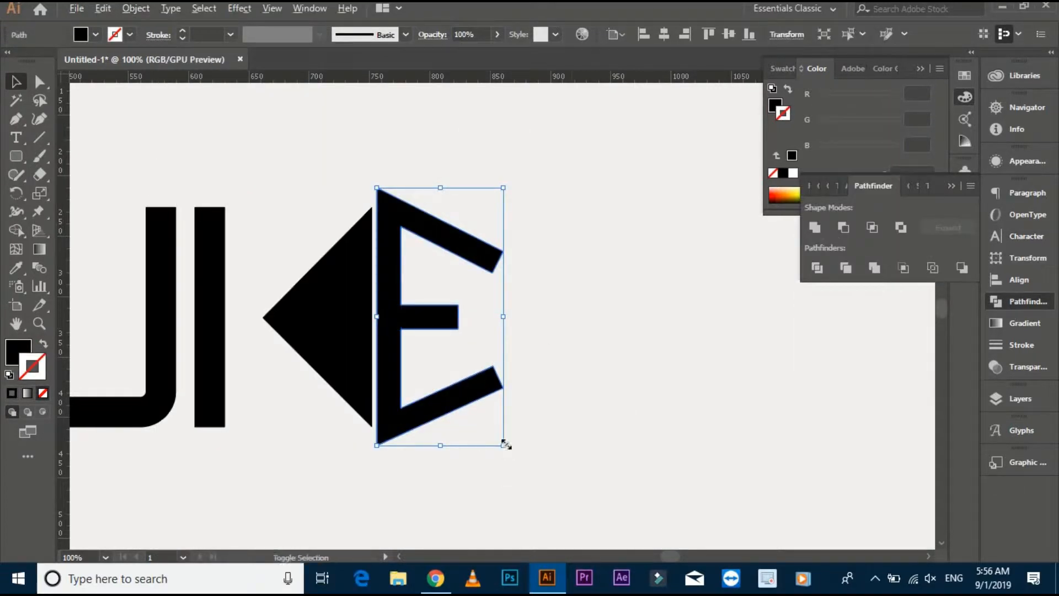
Scale the E down to the triangle's height and move it closer to the triangle's flat side.
{"action": "left_click_drag", "start_coordinate": [505, 445], "coordinate": [497, 429]}
{"action": "left_click", "coordinate": [421, 350]}
{"action": "left_click_drag", "start_coordinate": [406, 356], "coordinate": [400, 357]}
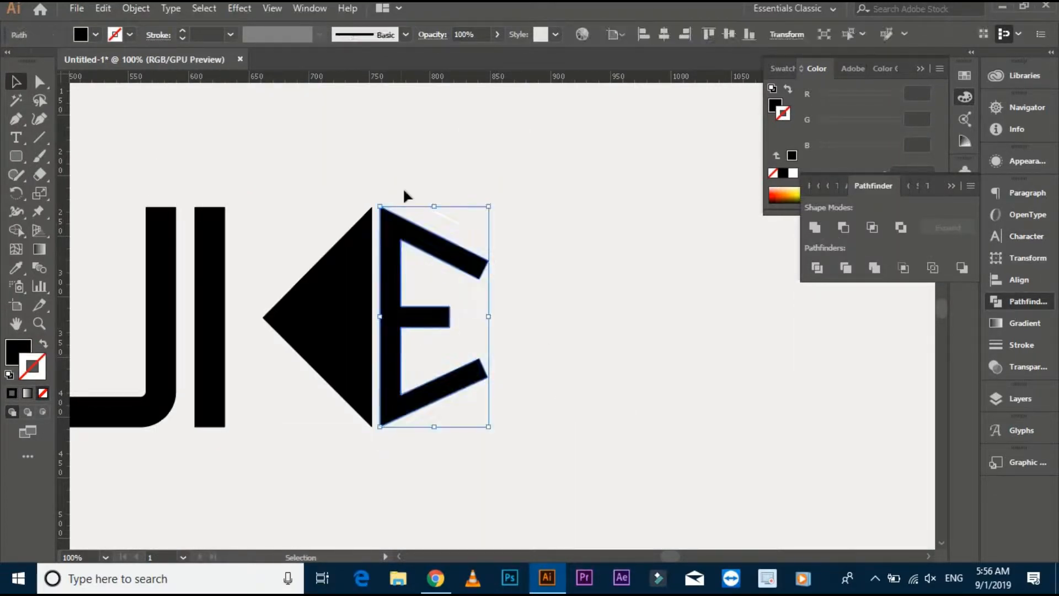
Place a horizontal ruler guide at the triangle's upper tip.
{"action": "left_click", "coordinate": [404, 189]}
{"action": "scroll", "coordinate": [391, 180], "scroll_direction": "up", "scroll_amount": 3}
{"action": "left_click_drag", "start_coordinate": [391, 181], "coordinate": [478, 138]}
{"action": "left_click_drag", "start_coordinate": [485, 223], "coordinate": [461, 220]}
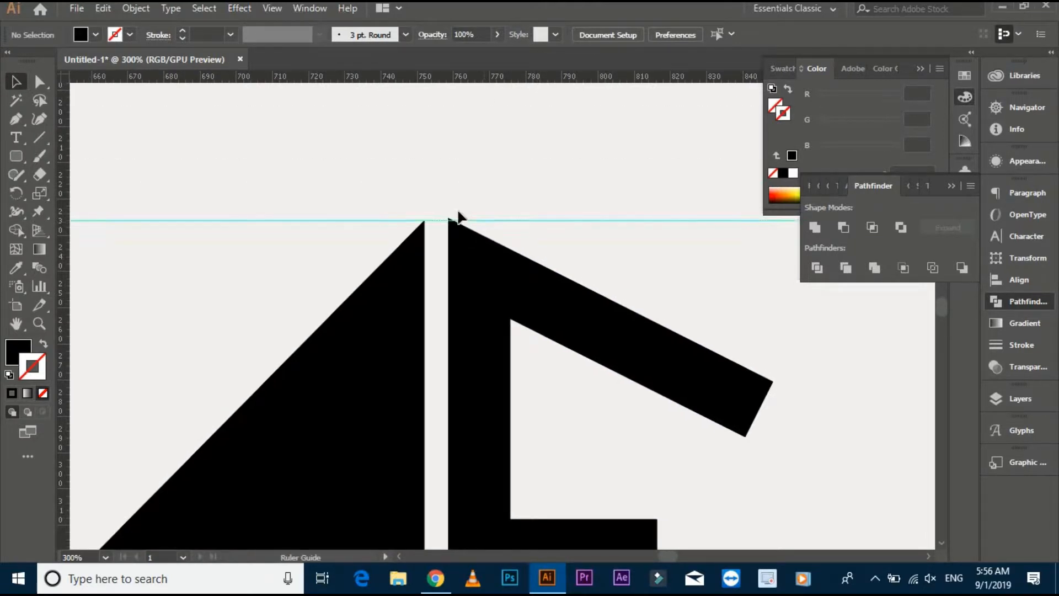
{"action": "scroll", "coordinate": [446, 209], "scroll_direction": "up", "scroll_amount": 4}
Lower the E's upper edge onto the guide, making the letter about 183 px tall.
{"action": "left_click", "coordinate": [478, 307]}
{"action": "scroll", "coordinate": [493, 282], "scroll_direction": "down", "scroll_amount": 2}
{"action": "left_click_drag", "start_coordinate": [605, 340], "coordinate": [449, 243]}
{"action": "scroll", "coordinate": [449, 244], "scroll_direction": "down", "scroll_amount": 2}
{"action": "left_click_drag", "start_coordinate": [548, 204], "coordinate": [549, 207]}
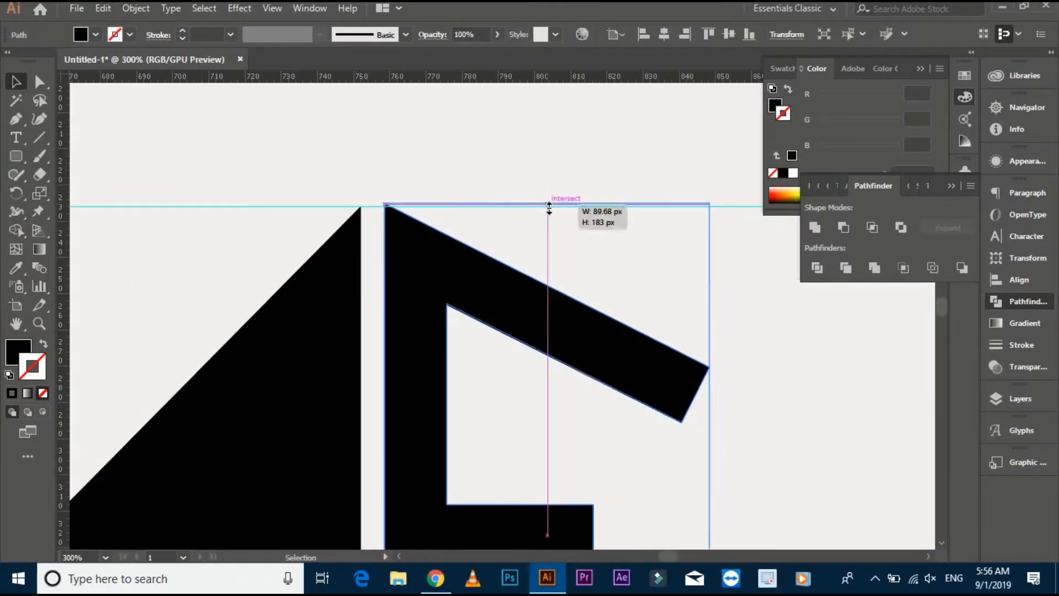
{"action": "left_click", "coordinate": [553, 386]}
{"action": "mouse_move", "coordinate": [555, 391]}
{"action": "left_mouse_down"}
{"action": "mouse_move", "coordinate": [532, 274]}
{"action": "mouse_move", "coordinate": [541, 182]}
{"action": "mouse_move", "coordinate": [559, 377]}
{"action": "left_mouse_up"}
Check the lower tips of the triangle and E against the guide, and delete the guide.
{"action": "scroll", "coordinate": [541, 182], "scroll_direction": "down", "scroll_amount": 1}
{"action": "left_click_drag", "start_coordinate": [483, 129], "coordinate": [521, 457]}
{"action": "left_click_drag", "start_coordinate": [537, 329], "coordinate": [562, 166]}
{"action": "left_click_drag", "start_coordinate": [533, 293], "coordinate": [532, 408]}
{"action": "scroll", "coordinate": [480, 402], "scroll_direction": "up", "scroll_amount": 4}
{"action": "key", "text": "Delete"}
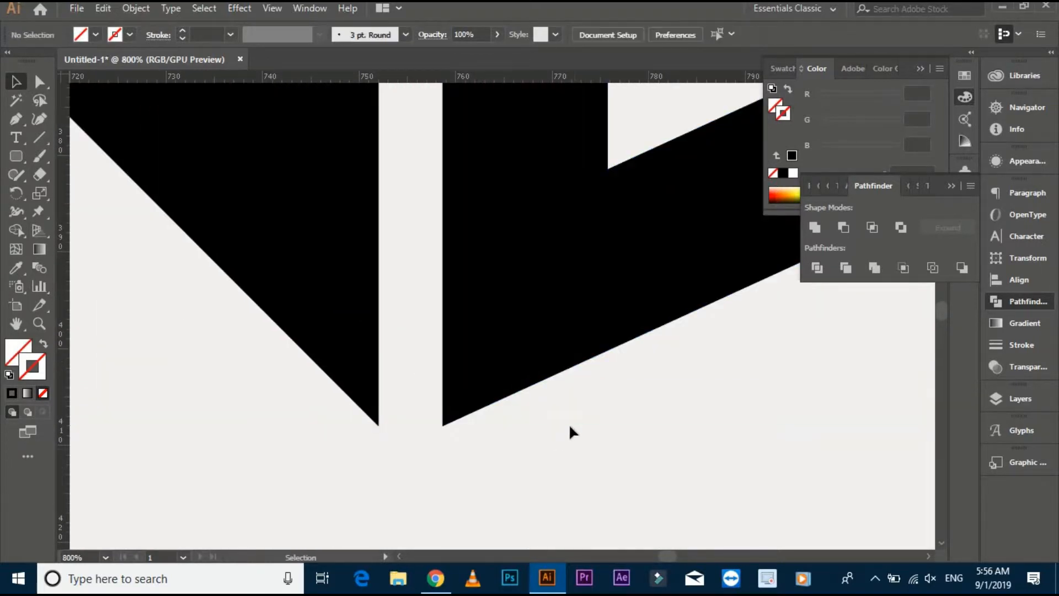
Group the triangle with the E and move the group farther away from the I.
{"action": "scroll", "coordinate": [568, 423], "scroll_direction": "down", "scroll_amount": 7}
{"action": "left_click", "coordinate": [473, 308]}
{"action": "right_click", "coordinate": [462, 309]}
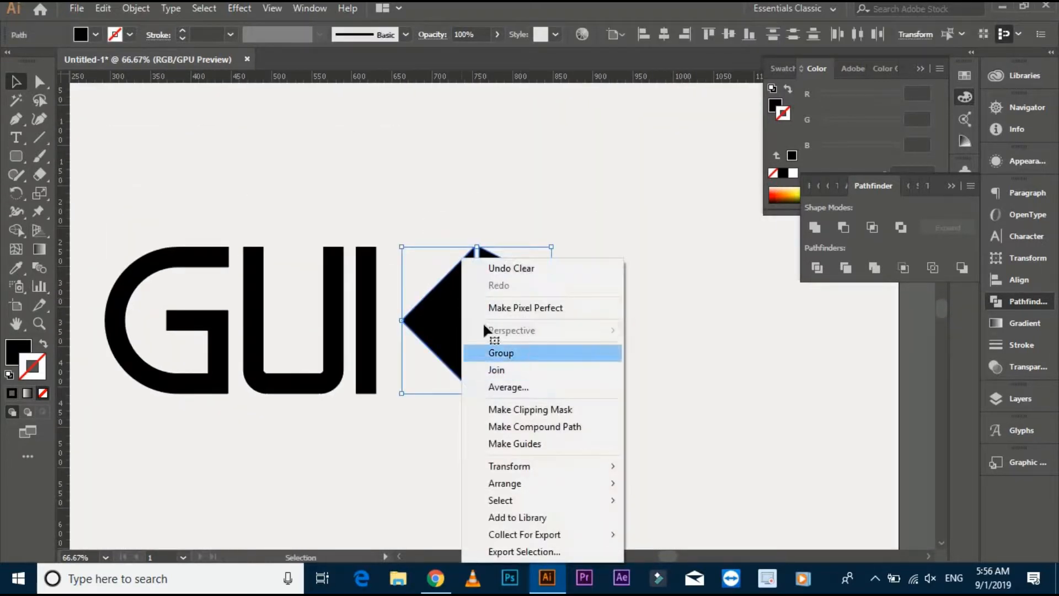
{"action": "left_click", "coordinate": [494, 352]}
{"action": "left_click_drag", "start_coordinate": [460, 327], "coordinate": [461, 282]}
{"action": "left_click", "coordinate": [536, 218]}
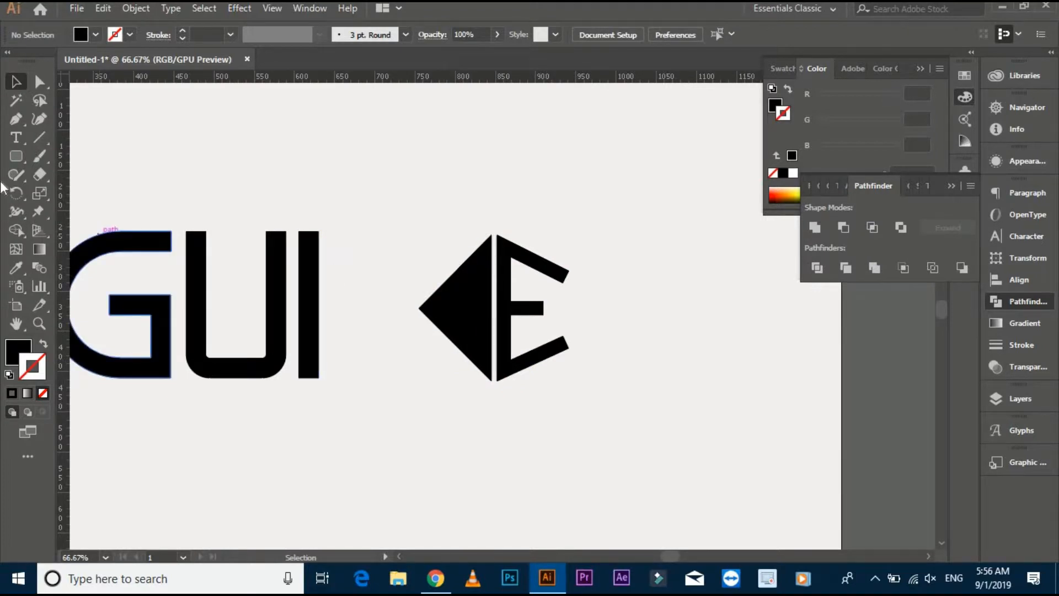
Draw a circle around the triangle and E, centred on them, with no fill and a 38 pt black stroke.
{"action": "left_click_drag", "start_coordinate": [18, 163], "coordinate": [77, 191]}
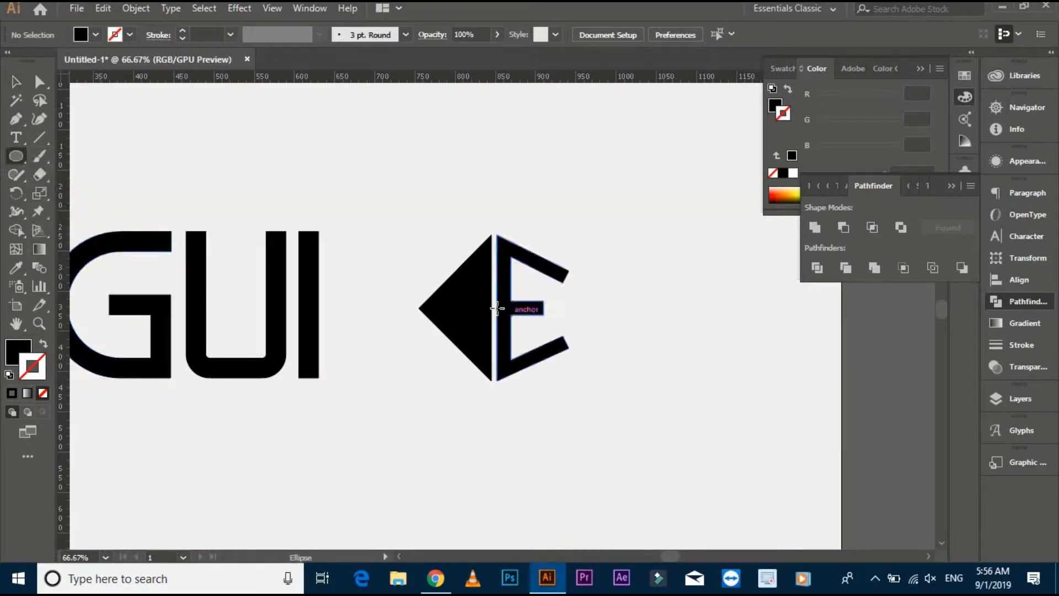
{"action": "left_click_drag", "start_coordinate": [494, 306], "coordinate": [619, 412]}
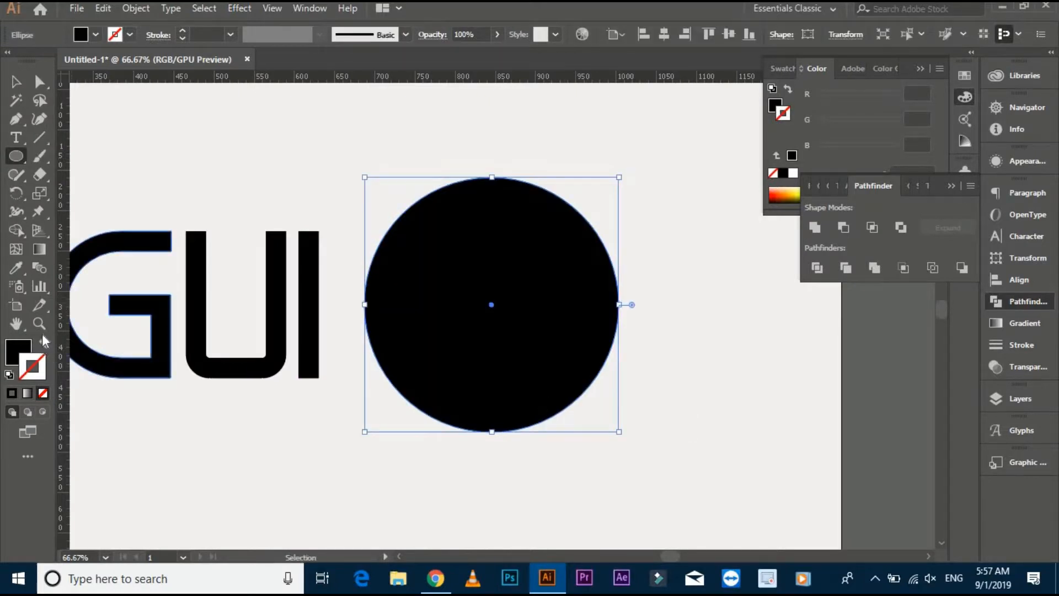
{"action": "left_click", "coordinate": [44, 342]}
{"action": "left_click", "coordinate": [13, 81]}
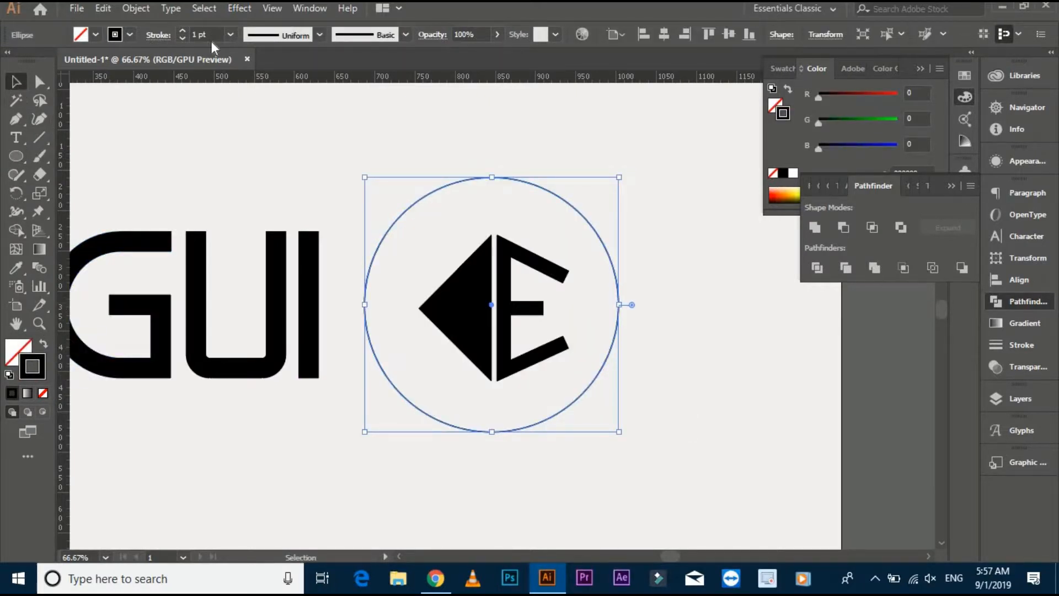
{"action": "type", "text": "38"}
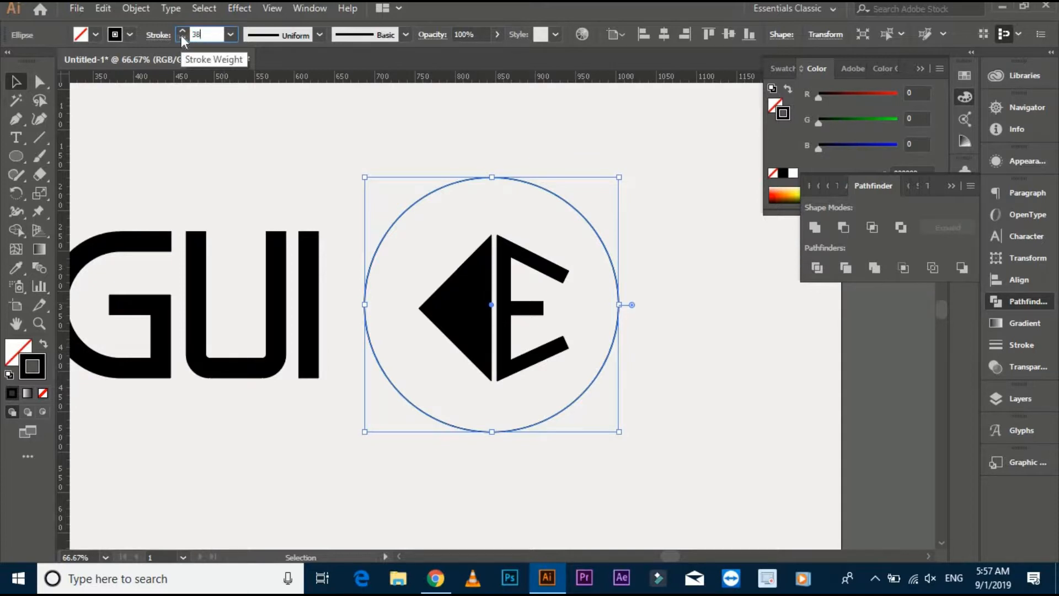
{"action": "key", "text": "Return"}
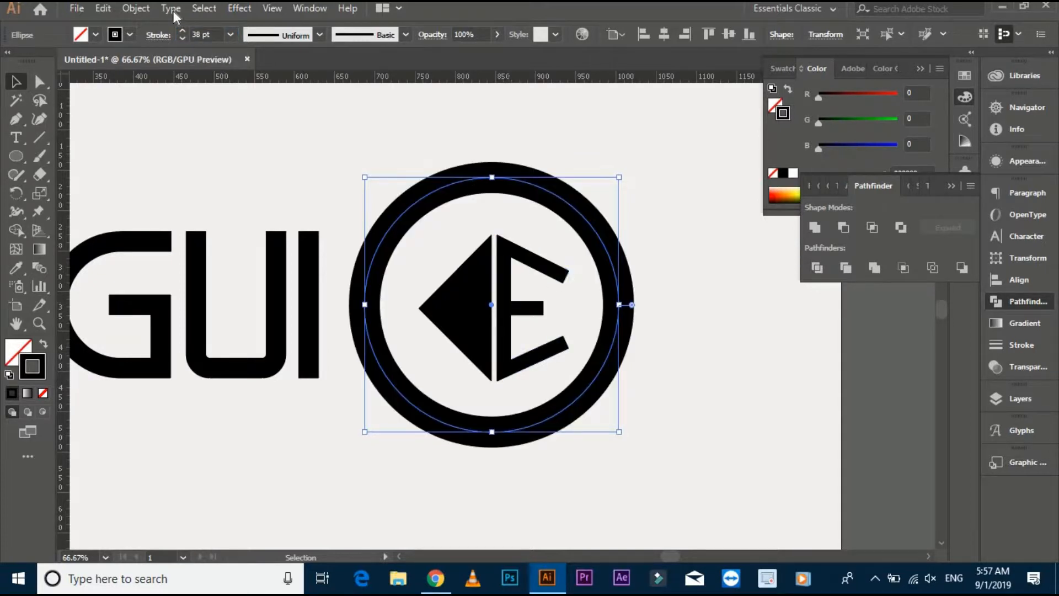
Expand the circle's stroke into a filled ring and shift it slightly to centre it on the gap beside the E.
{"action": "left_click", "coordinate": [140, 9]}
{"action": "left_click", "coordinate": [229, 168]}
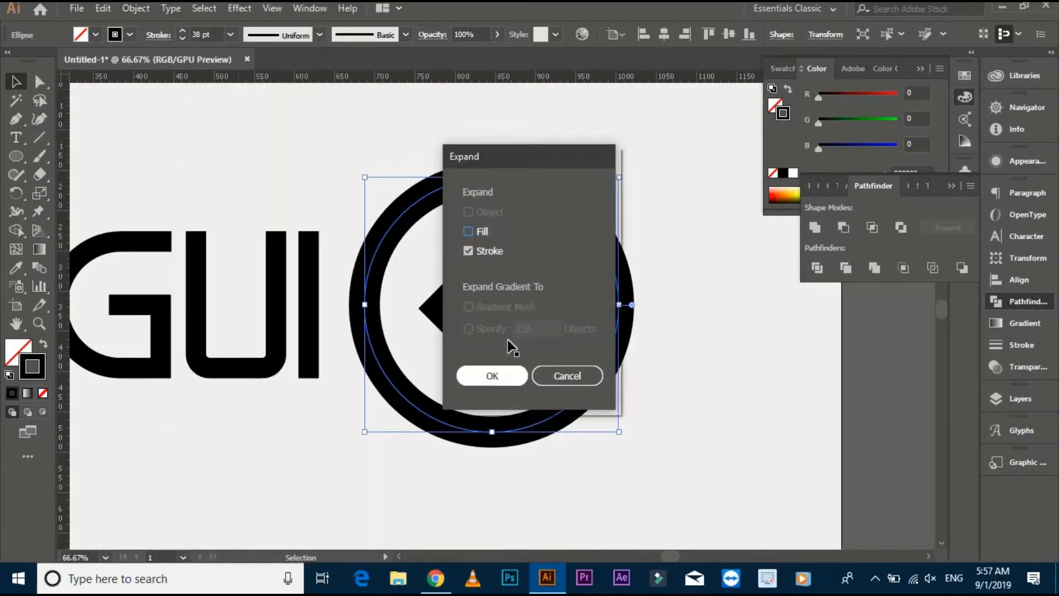
{"action": "left_click", "coordinate": [492, 376]}
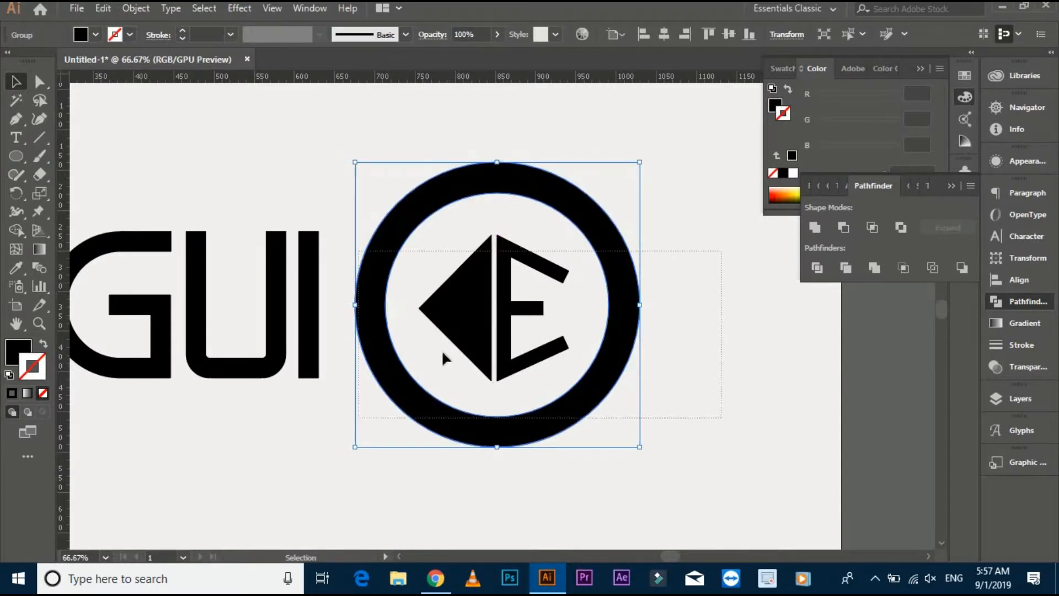
Scale the ring down about its centre to roughly four-fifths of its size.
{"action": "left_click", "coordinate": [418, 266]}
{"action": "scroll", "coordinate": [419, 258], "scroll_direction": "down", "scroll_amount": 1}
{"action": "left_click_drag", "start_coordinate": [421, 256], "coordinate": [405, 258]}
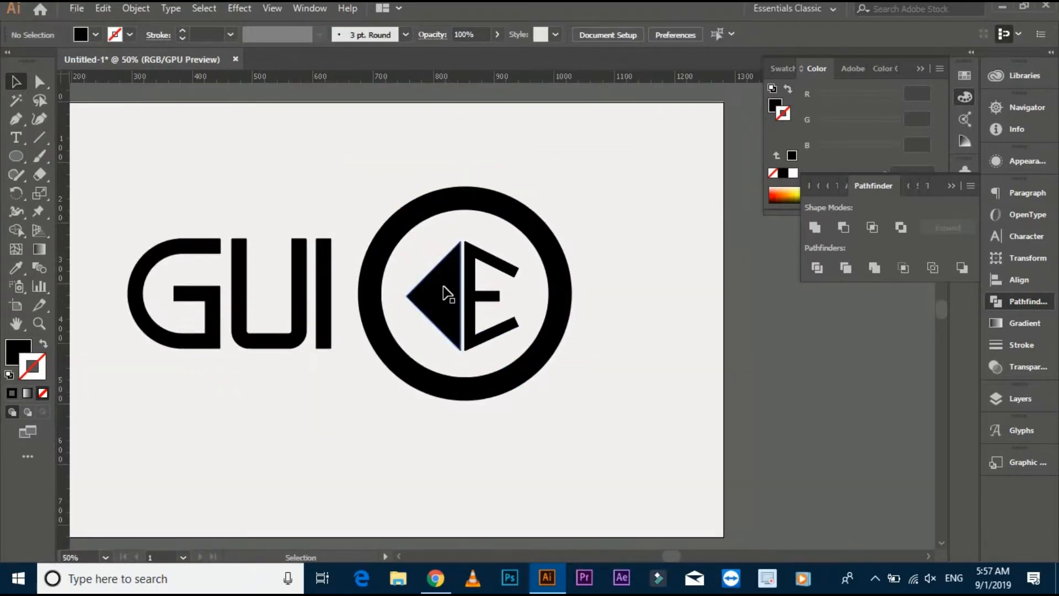
{"action": "left_click", "coordinate": [563, 276]}
{"action": "left_click_drag", "start_coordinate": [569, 400], "coordinate": [563, 380]}
{"action": "left_click", "coordinate": [621, 346]}
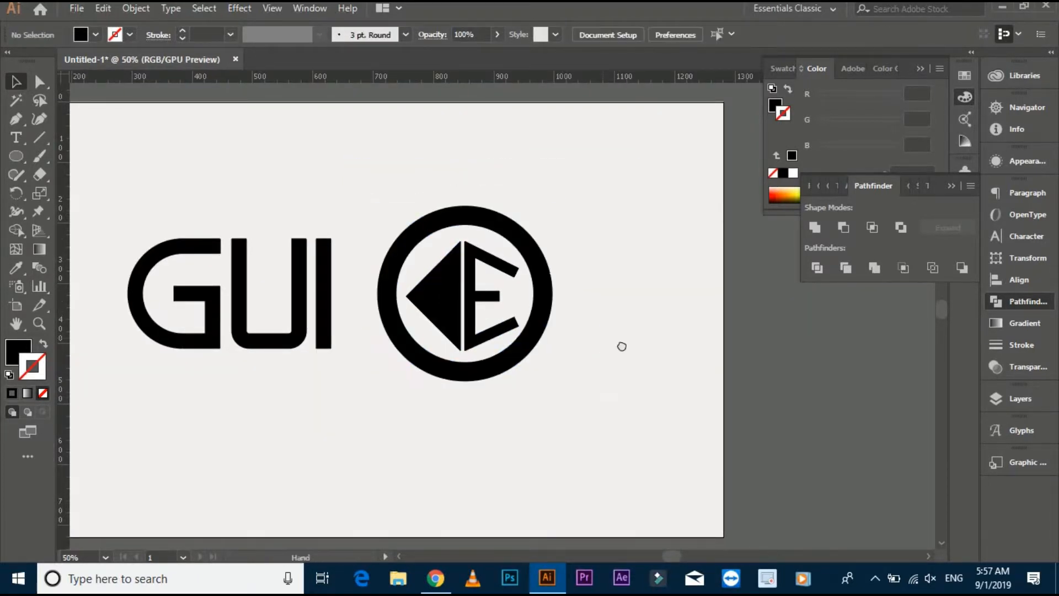
Move the triangle and E group out of the ring to the empty area beyond it.
{"action": "left_click_drag", "start_coordinate": [622, 346], "coordinate": [645, 355]}
{"action": "left_click", "coordinate": [440, 241]}
{"action": "left_click", "coordinate": [486, 306], "text": "shift"}
{"action": "left_click_drag", "start_coordinate": [572, 320], "coordinate": [662, 319]}
{"action": "left_click", "coordinate": [493, 287]}
Place a vertical guide near the ring's middle and move the ring sideways to centre it on the guide.
{"action": "scroll", "coordinate": [492, 288], "scroll_direction": "up", "scroll_amount": 1}
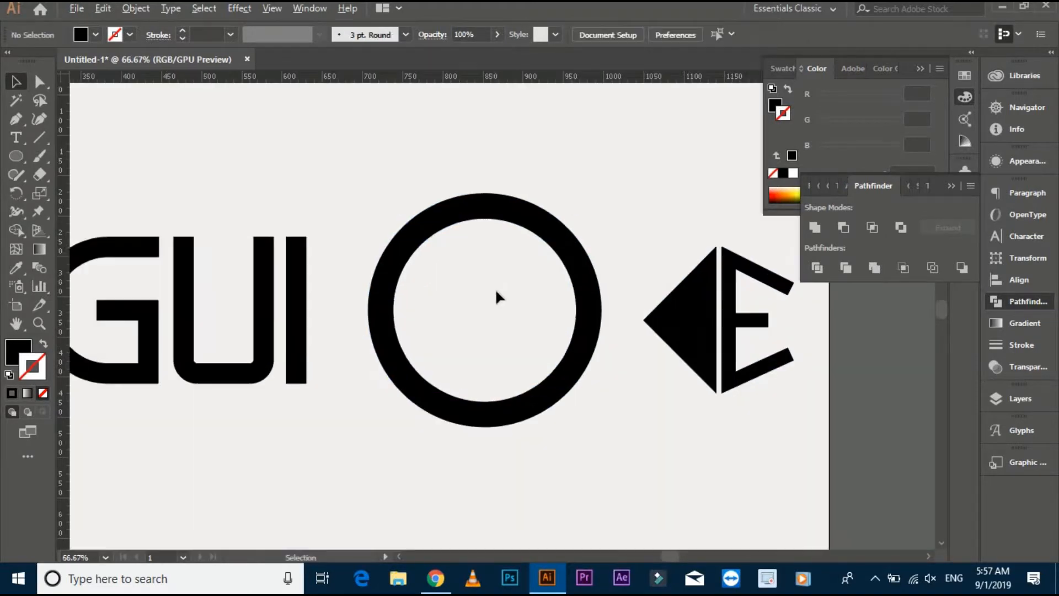
{"action": "left_click_drag", "start_coordinate": [495, 288], "coordinate": [464, 282]}
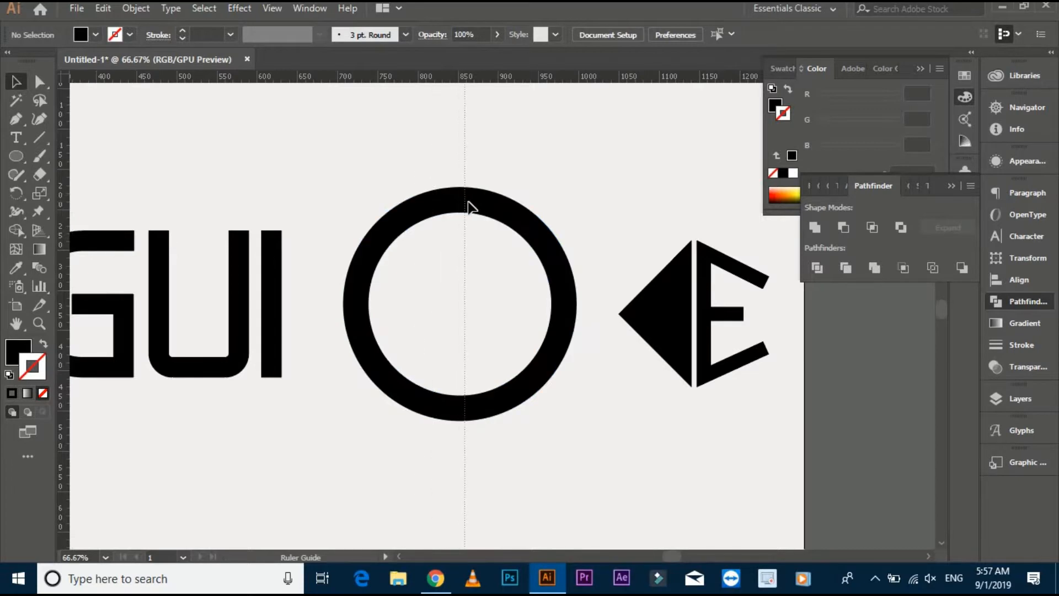
{"action": "left_click_drag", "start_coordinate": [464, 202], "coordinate": [507, 203]}
{"action": "left_click", "coordinate": [515, 174]}
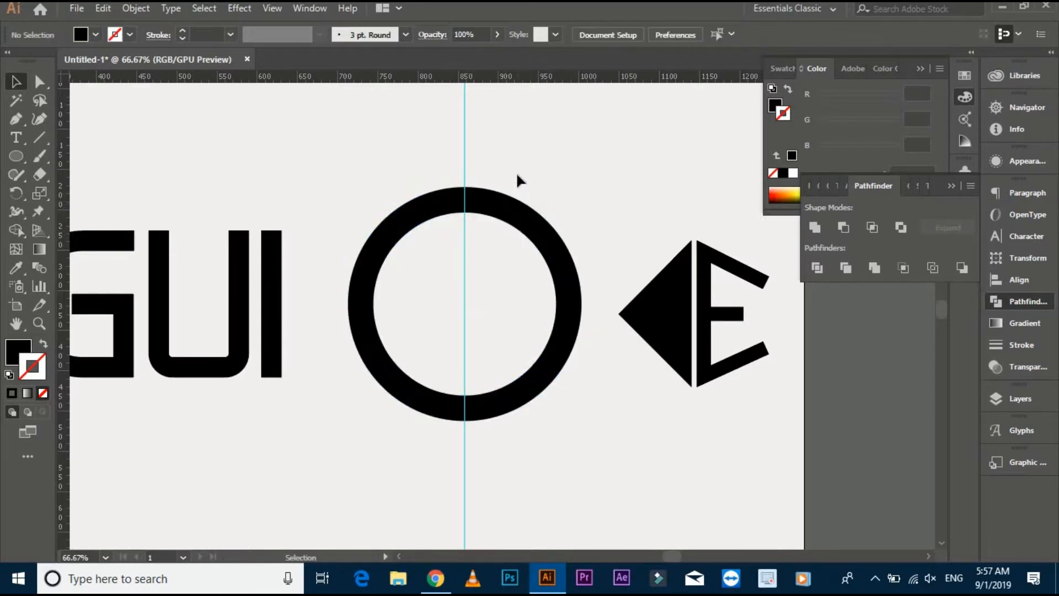
Place a horizontal guide across the ring and align it with the ring's centre.
{"action": "scroll", "coordinate": [515, 175], "scroll_direction": "up", "scroll_amount": 1}
{"action": "left_click_drag", "start_coordinate": [482, 357], "coordinate": [482, 380]}
{"action": "left_click_drag", "start_coordinate": [544, 272], "coordinate": [550, 277]}
{"action": "left_click_drag", "start_coordinate": [491, 380], "coordinate": [491, 369]}
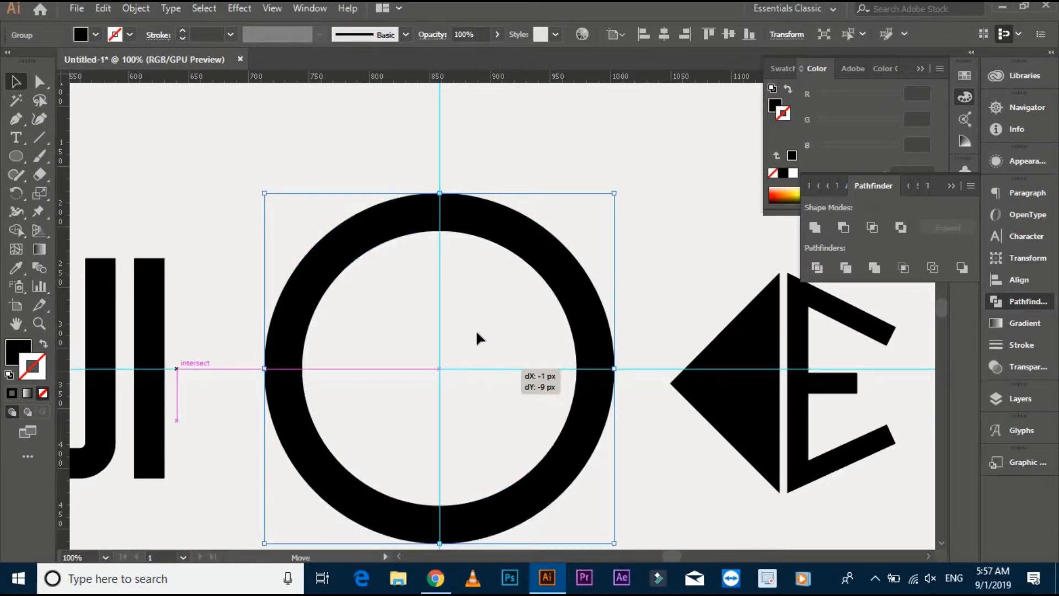
Lock the guides and move the triangle and E group slightly farther away from the ring.
{"action": "left_click", "coordinate": [475, 327]}
{"action": "scroll", "coordinate": [475, 326], "scroll_direction": "down", "scroll_amount": 2}
{"action": "left_click_drag", "start_coordinate": [473, 322], "coordinate": [457, 234]}
{"action": "scroll", "coordinate": [460, 231], "scroll_direction": "up", "scroll_amount": 1}
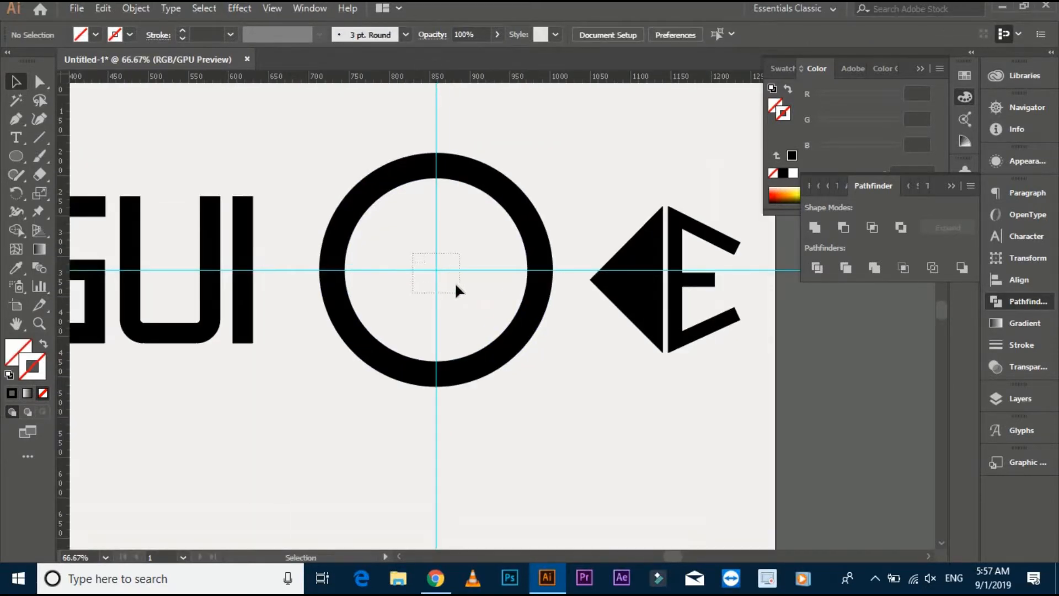
{"action": "left_click", "coordinate": [435, 269]}
{"action": "right_click", "coordinate": [438, 271]}
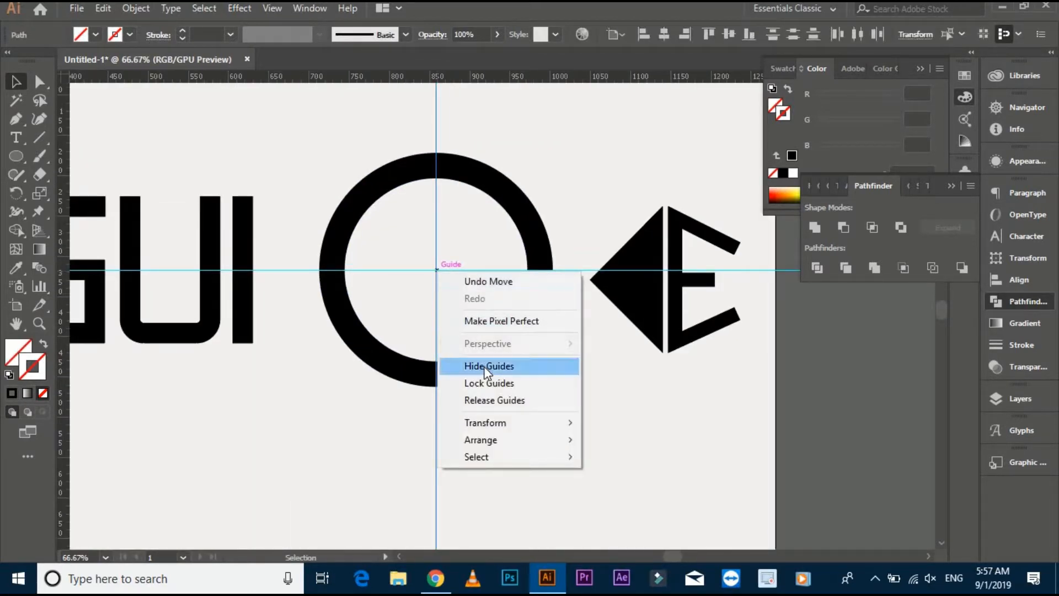
{"action": "left_click", "coordinate": [485, 381]}
{"action": "left_click_drag", "start_coordinate": [634, 278], "coordinate": [671, 249]}
{"action": "left_click", "coordinate": [586, 188]}
Draw a small right triangle about 12 px wide and 36 px tall above the ring, its upright side on the vertical guide.
{"action": "left_click", "coordinate": [18, 119]}
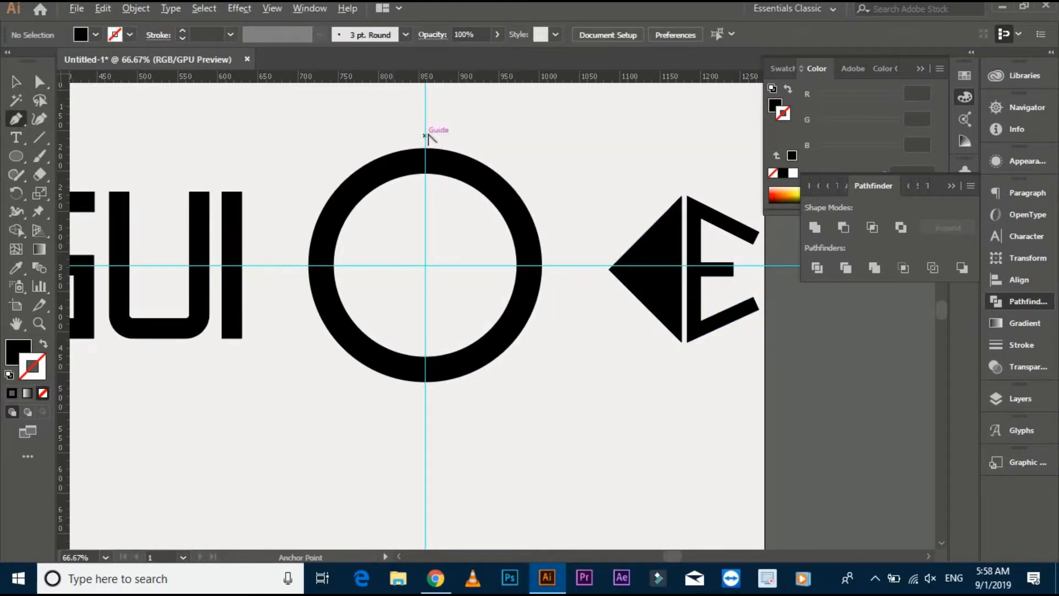
{"action": "scroll", "coordinate": [428, 135], "scroll_direction": "up", "scroll_amount": 4}
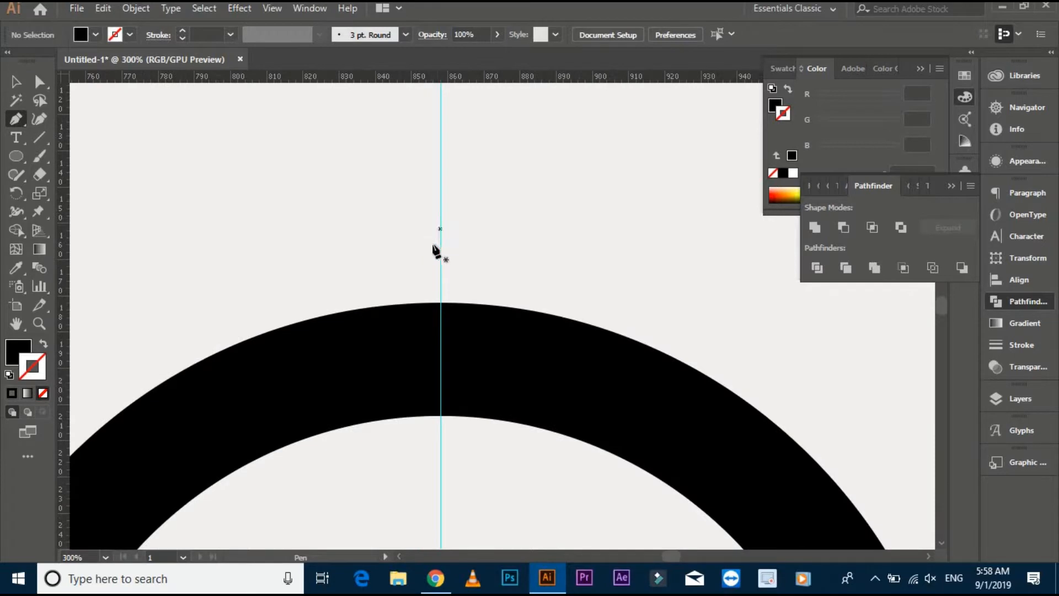
{"action": "left_click", "coordinate": [441, 245]}
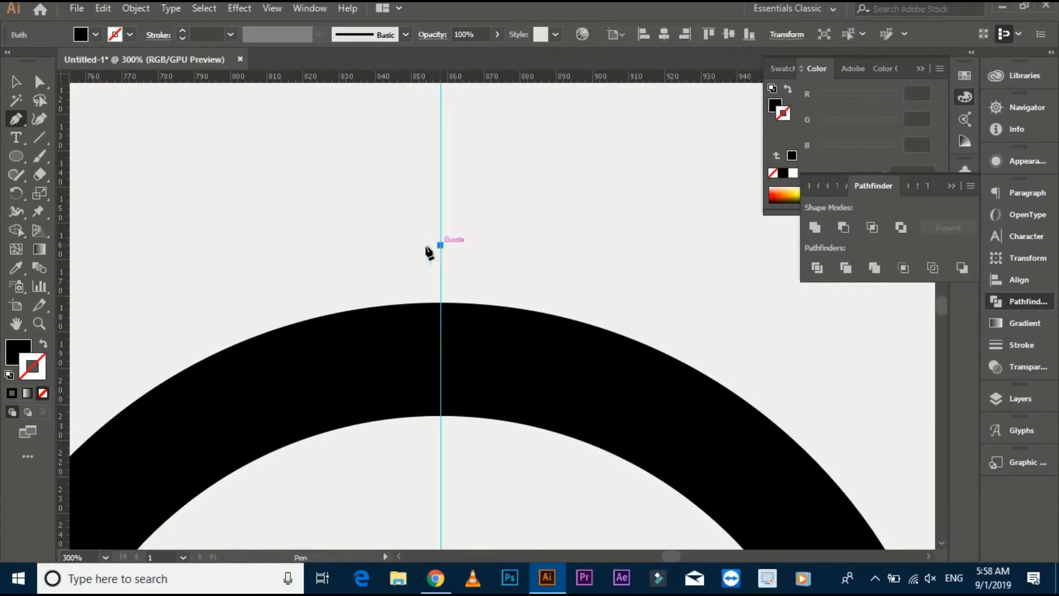
{"action": "left_click", "coordinate": [397, 245], "text": "shift"}
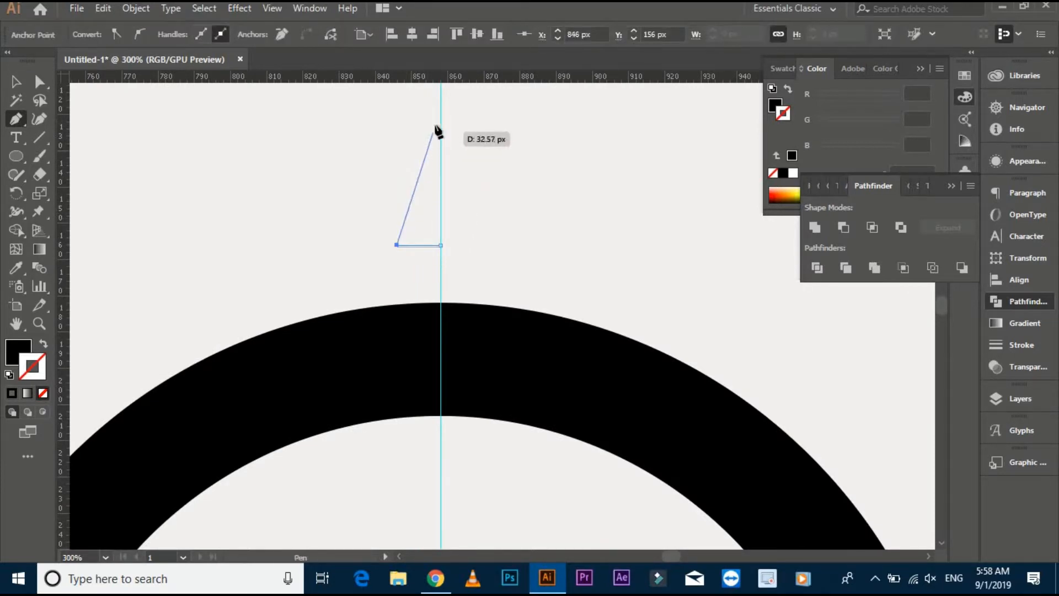
{"action": "left_click", "coordinate": [441, 115]}
{"action": "key", "text": "v"}
Create a reflected copy of the small triangle and move it against the other side of the vertical guide.
{"action": "right_click", "coordinate": [416, 190]}
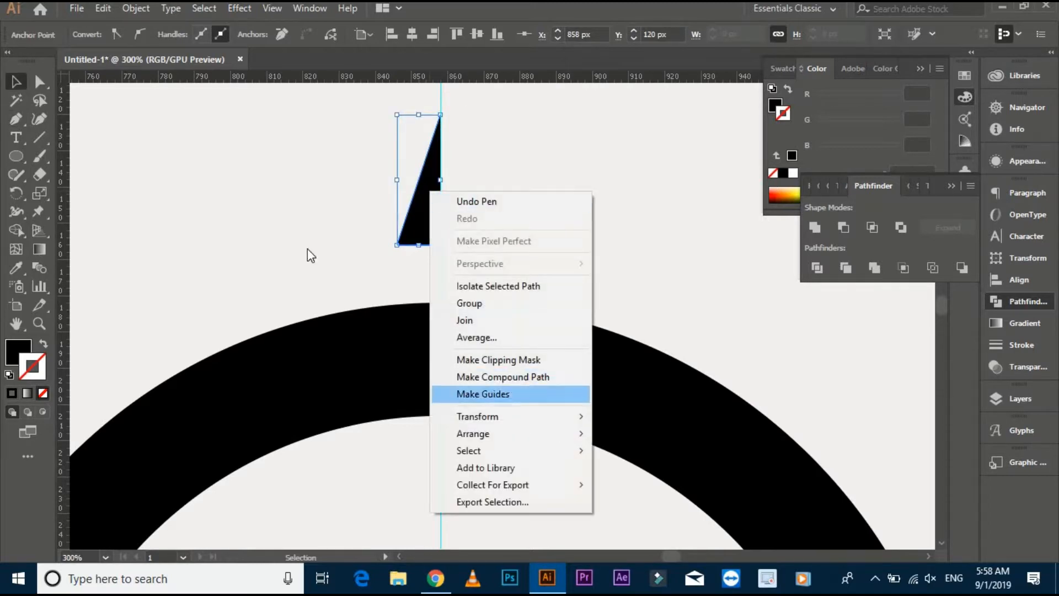
{"action": "left_click", "coordinate": [307, 253]}
{"action": "right_click", "coordinate": [423, 214]}
{"action": "mouse_move", "coordinate": [575, 446]}
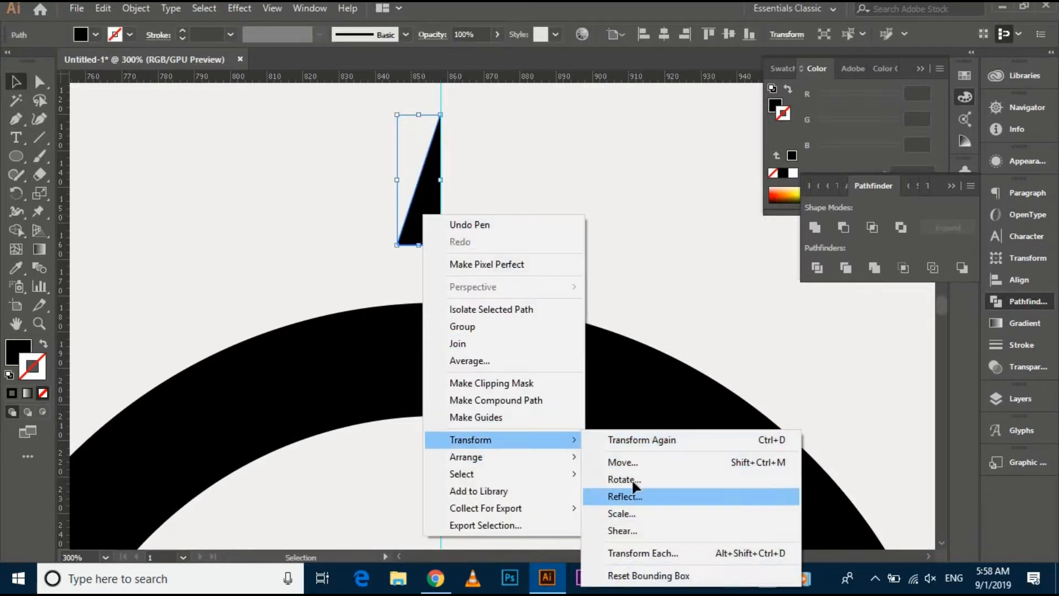
{"action": "left_click", "coordinate": [616, 428]}
{"action": "left_click", "coordinate": [891, 358]}
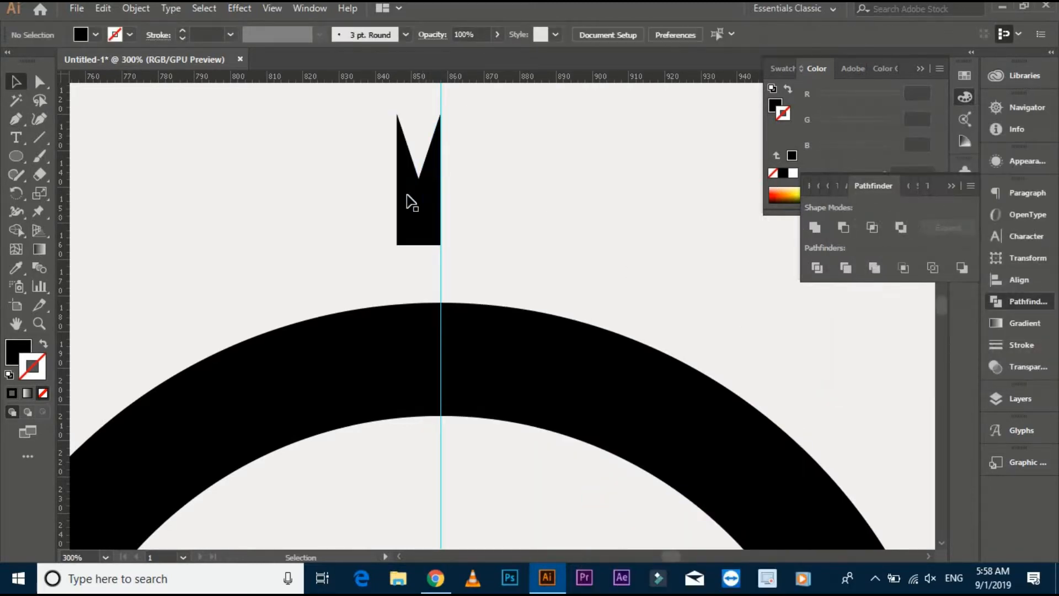
{"action": "left_click_drag", "start_coordinate": [408, 199], "coordinate": [451, 197]}
{"action": "left_click", "coordinate": [469, 133]}
Join the anchor points of the two triangle halves at their shared apex on the guide.
{"action": "scroll", "coordinate": [470, 134], "scroll_direction": "up", "scroll_amount": 2}
{"action": "left_click_drag", "start_coordinate": [470, 141], "coordinate": [491, 280]}
{"action": "left_click", "coordinate": [41, 82]}
{"action": "scroll", "coordinate": [441, 236], "scroll_direction": "up", "scroll_amount": 4}
{"action": "left_click_drag", "start_coordinate": [424, 248], "coordinate": [425, 250]}
{"action": "right_click", "coordinate": [393, 224]}
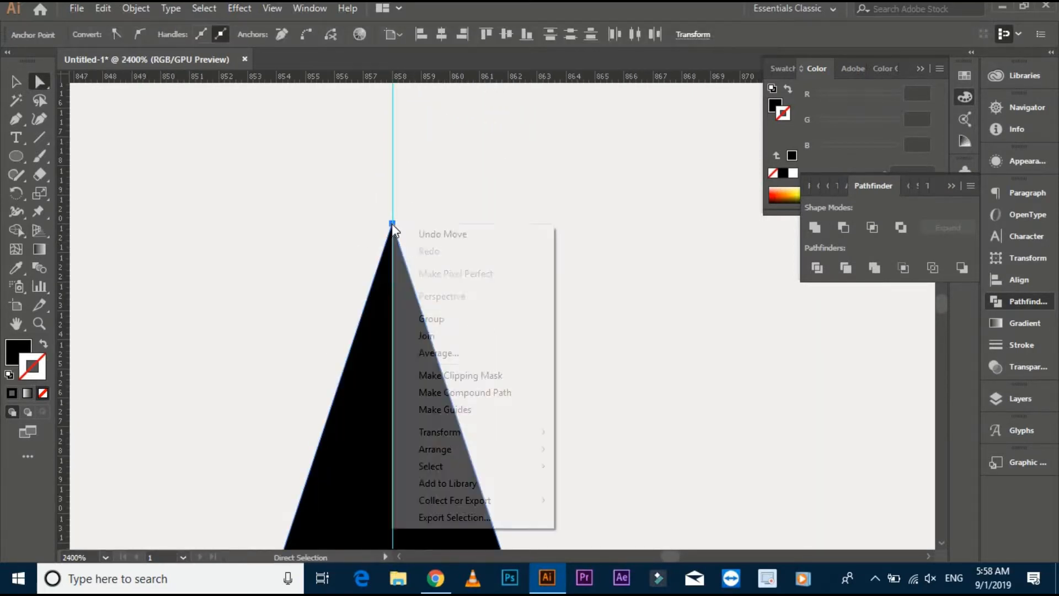
{"action": "left_click", "coordinate": [451, 335]}
{"action": "left_click", "coordinate": [453, 286]}
{"action": "scroll", "coordinate": [454, 285], "scroll_direction": "down", "scroll_amount": 3}
{"action": "left_click_drag", "start_coordinate": [475, 319], "coordinate": [441, 125]}
{"action": "key", "text": "v"}
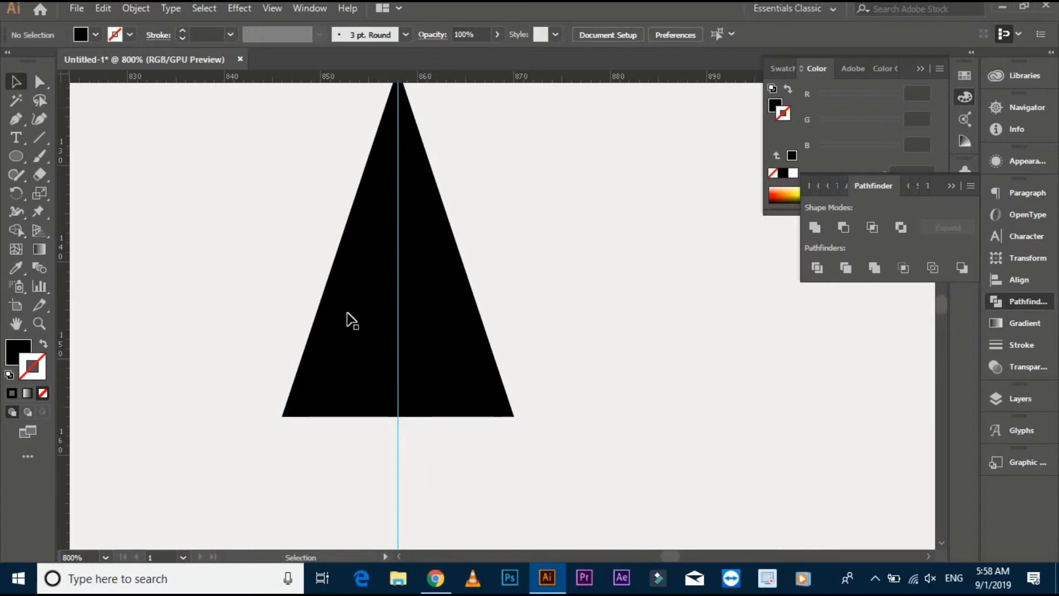
Rotate a copy of the small triangle 90° around the guide intersection at the ring's centre.
{"action": "left_click", "coordinate": [350, 317]}
{"action": "scroll", "coordinate": [353, 316], "scroll_direction": "down", "scroll_amount": 7}
{"action": "left_click", "coordinate": [463, 209]}
{"action": "scroll", "coordinate": [463, 205], "scroll_direction": "up", "scroll_amount": 1}
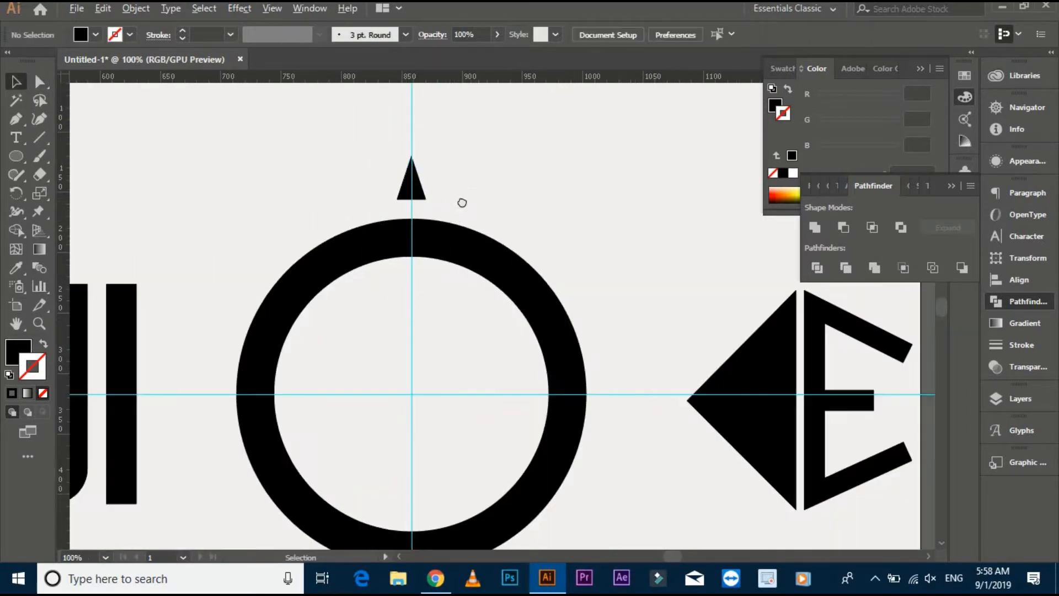
{"action": "left_click", "coordinate": [426, 193]}
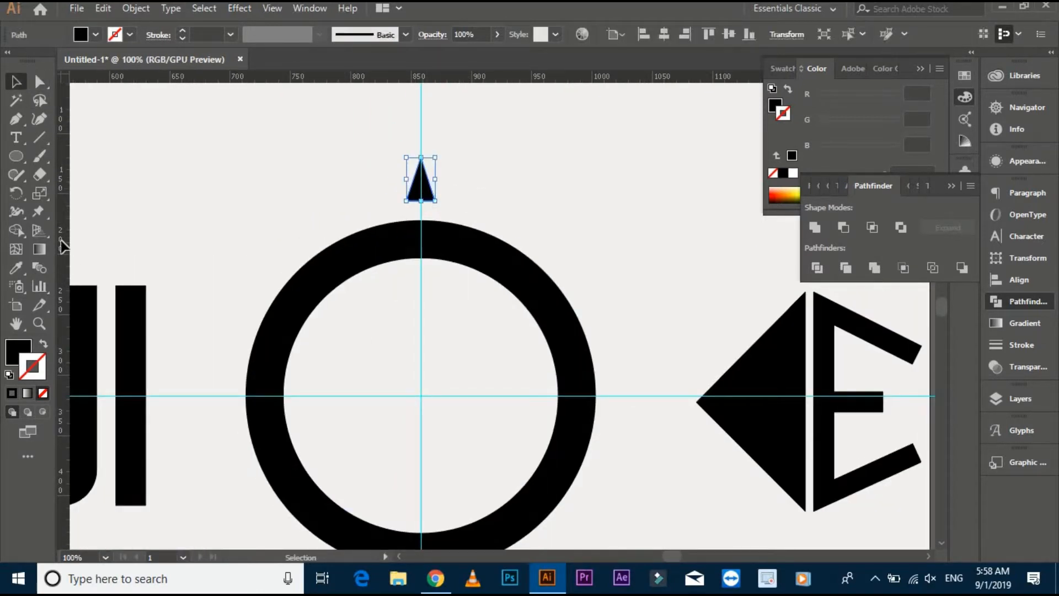
{"action": "left_click", "coordinate": [22, 198]}
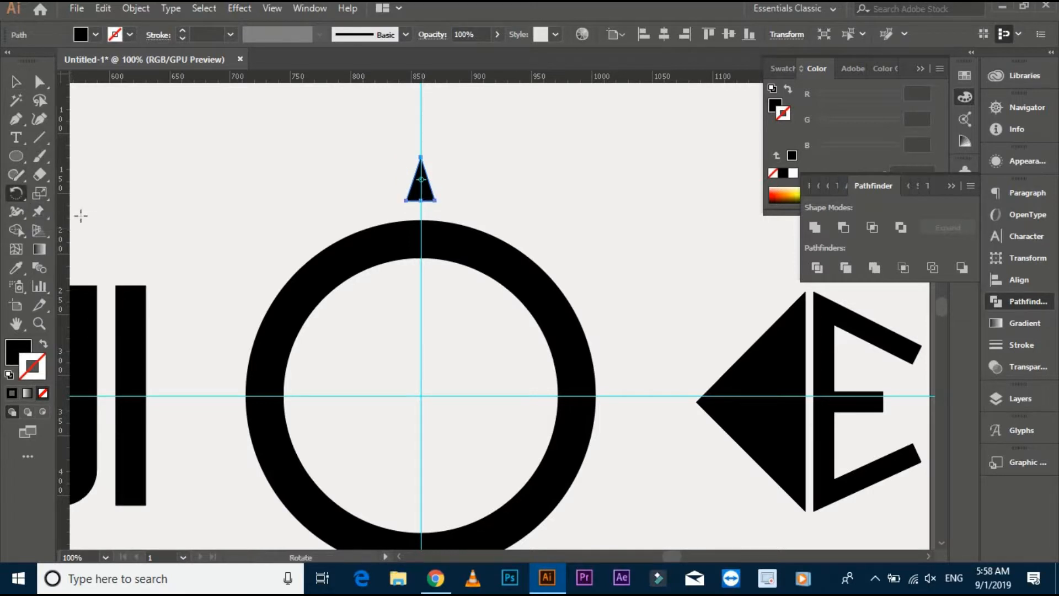
{"action": "left_click", "coordinate": [420, 396], "text": "alt"}
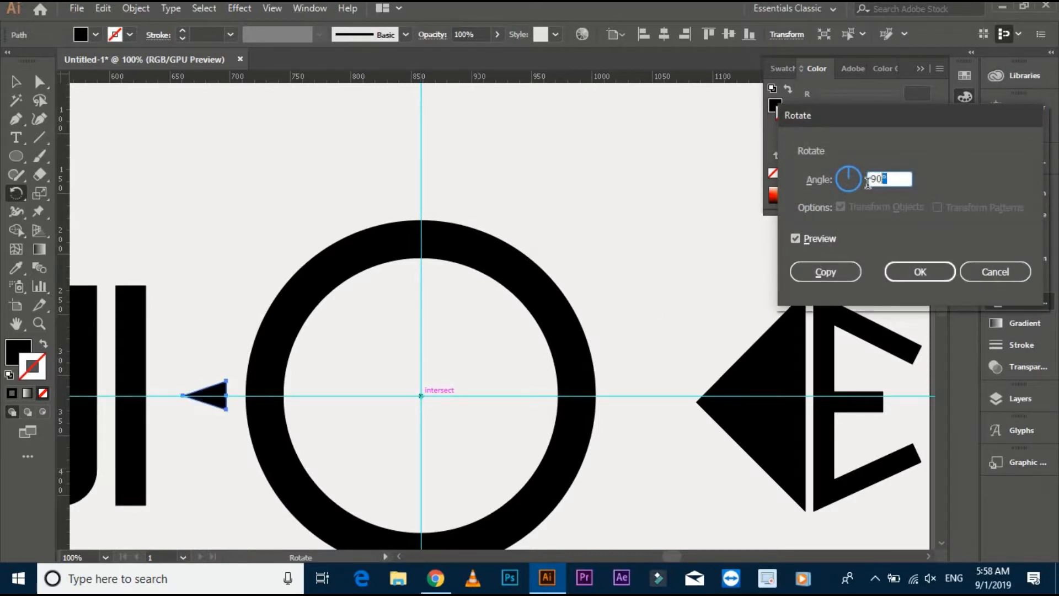
{"action": "left_click", "coordinate": [836, 272]}
{"action": "key", "text": "v"}
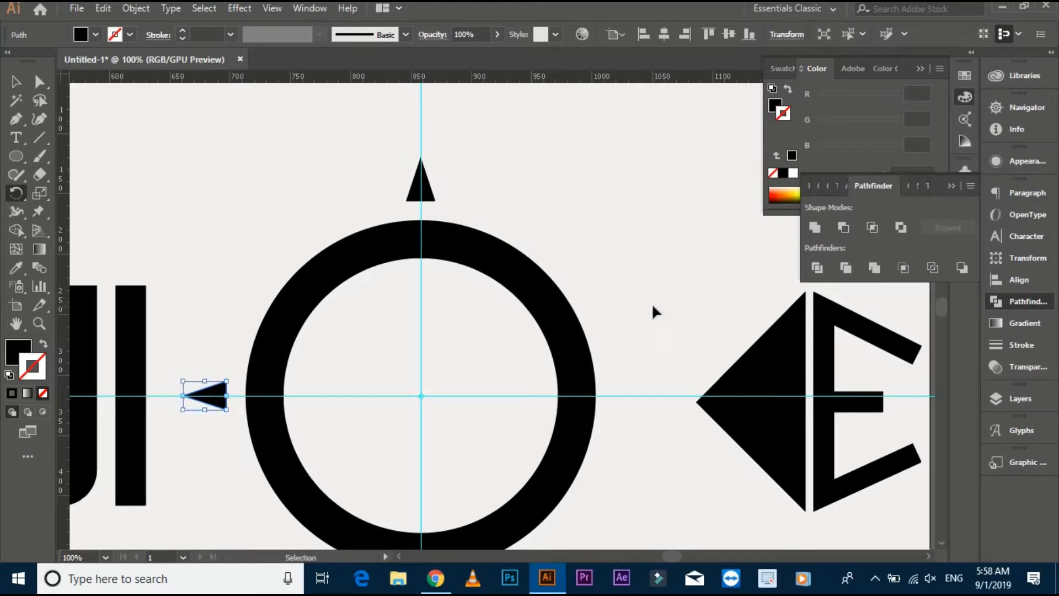
Repeat the rotated copy twice so that small triangles surround the ring on all four sides.
{"action": "left_click", "coordinate": [651, 303]}
{"action": "key", "text": "ctrl+d"}
{"action": "key", "text": "ctrl+d"}
{"action": "left_click", "coordinate": [16, 82]}
{"action": "left_click", "coordinate": [263, 177]}
Unlock the guides and delete both the vertical and the horizontal guide.
{"action": "scroll", "coordinate": [263, 199], "scroll_direction": "down", "scroll_amount": 1}
{"action": "left_click_drag", "start_coordinate": [263, 212], "coordinate": [322, 182]}
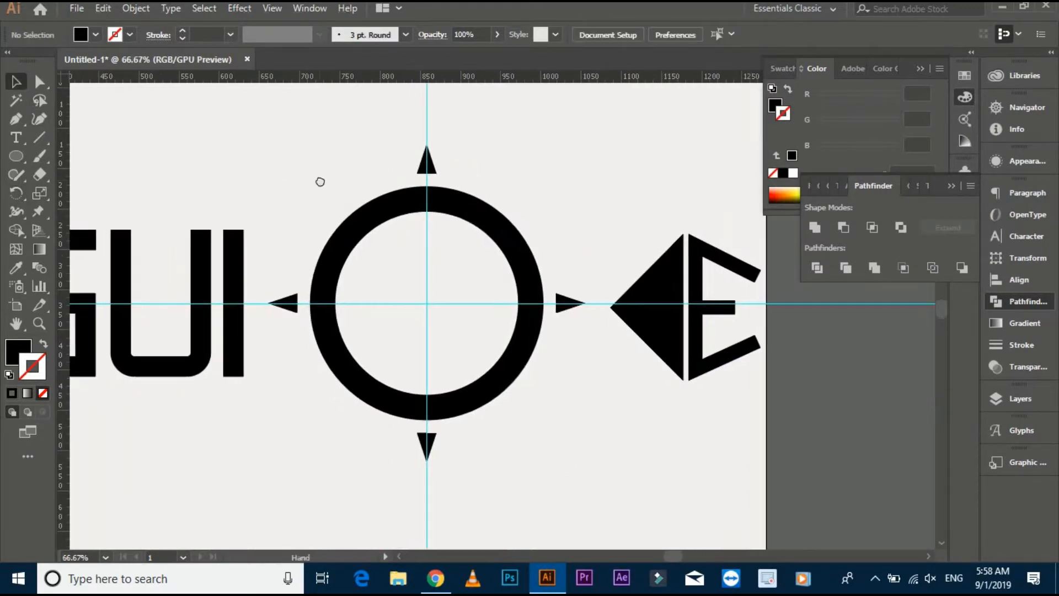
{"action": "right_click", "coordinate": [426, 303]}
{"action": "left_click", "coordinate": [483, 444]}
{"action": "left_click", "coordinate": [430, 303]}
{"action": "key", "text": "Delete"}
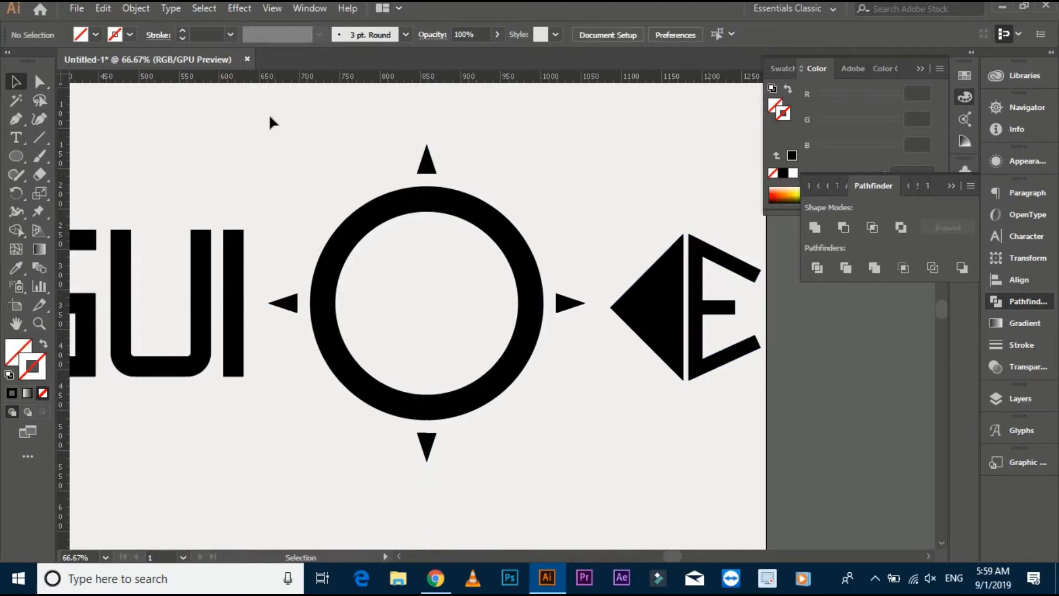
Group the ring with its four surrounding small triangles.
{"action": "left_click_drag", "start_coordinate": [528, 365], "coordinate": [580, 462]}
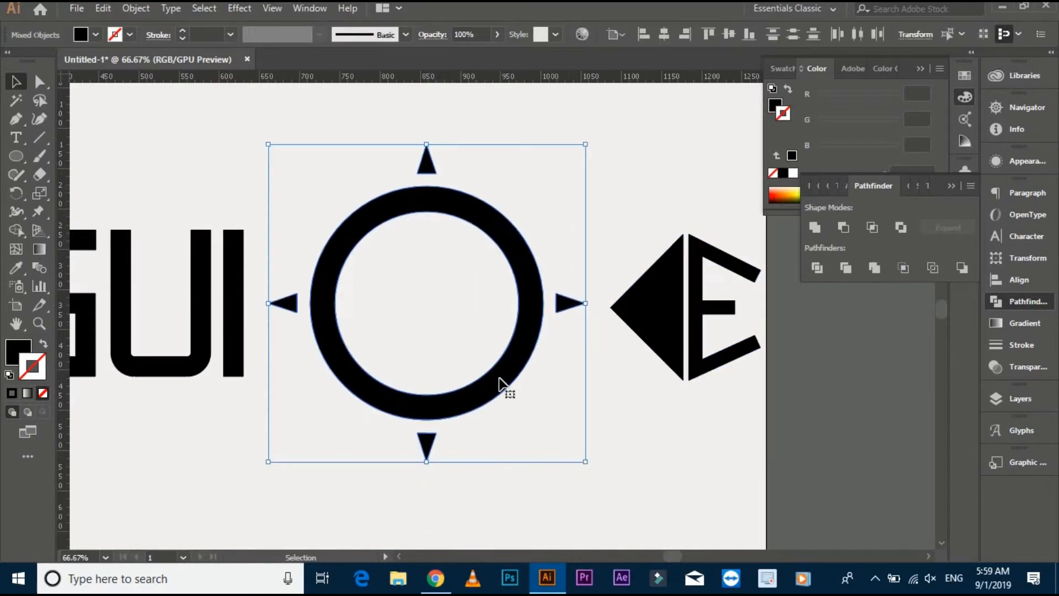
{"action": "left_click", "coordinate": [444, 448]}
{"action": "scroll", "coordinate": [442, 446], "scroll_direction": "up", "scroll_amount": 4}
{"action": "scroll", "coordinate": [410, 405], "scroll_direction": "down", "scroll_amount": 4}
{"action": "left_click_drag", "start_coordinate": [511, 405], "coordinate": [546, 443]}
{"action": "left_click", "coordinate": [264, 270], "text": "shift"}
{"action": "right_click", "coordinate": [323, 209]}
{"action": "left_click", "coordinate": [375, 304]}
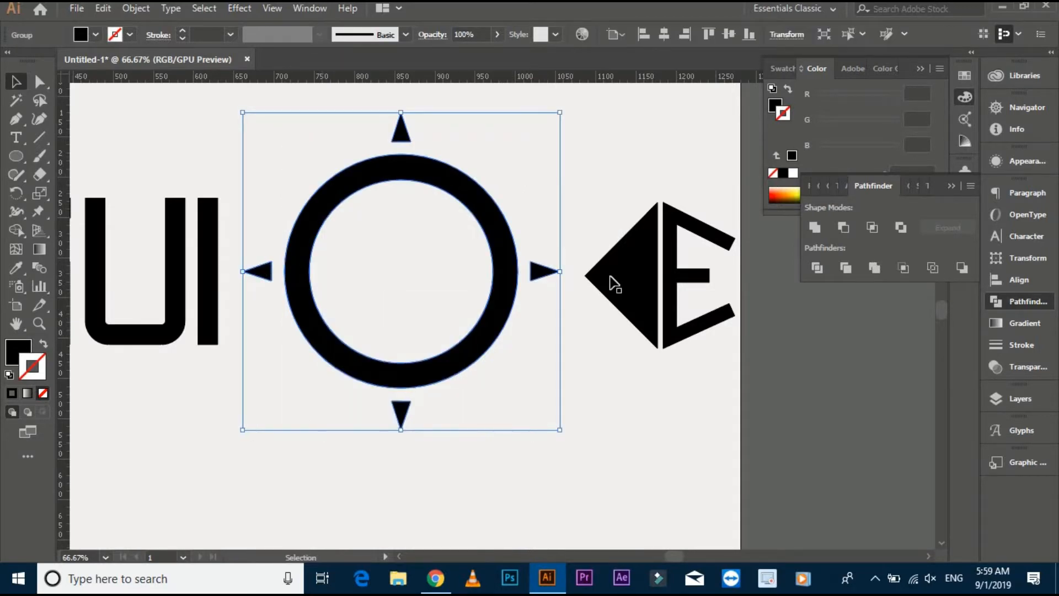
Centre the triangle and E group horizontally and vertically inside the ring, using the ring group as the alignment reference.
{"action": "left_click", "coordinate": [610, 284], "text": "shift"}
{"action": "left_click", "coordinate": [664, 34]}
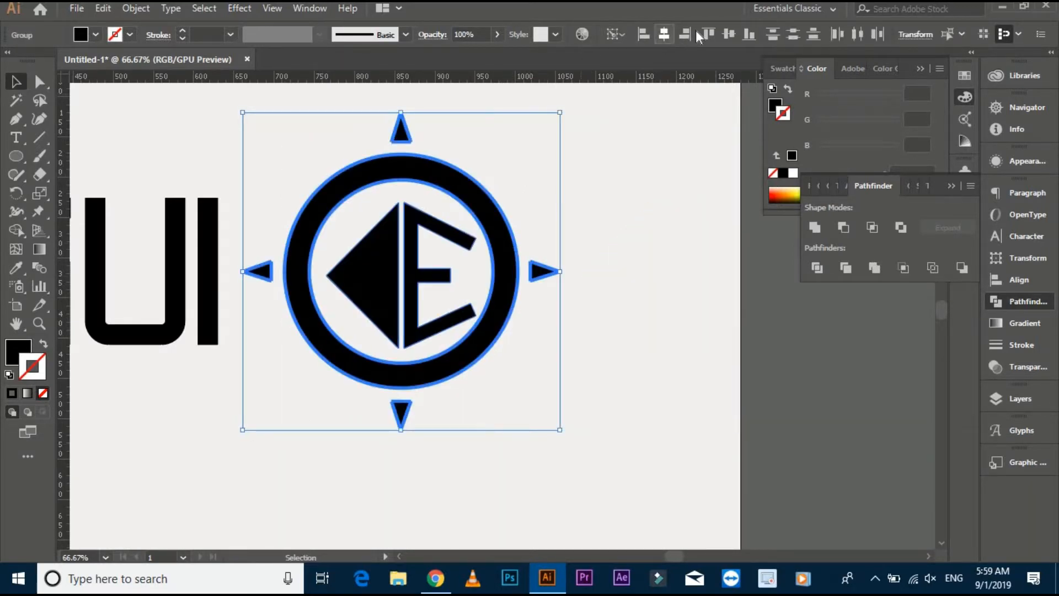
{"action": "left_click", "coordinate": [728, 34]}
{"action": "left_click", "coordinate": [647, 195]}
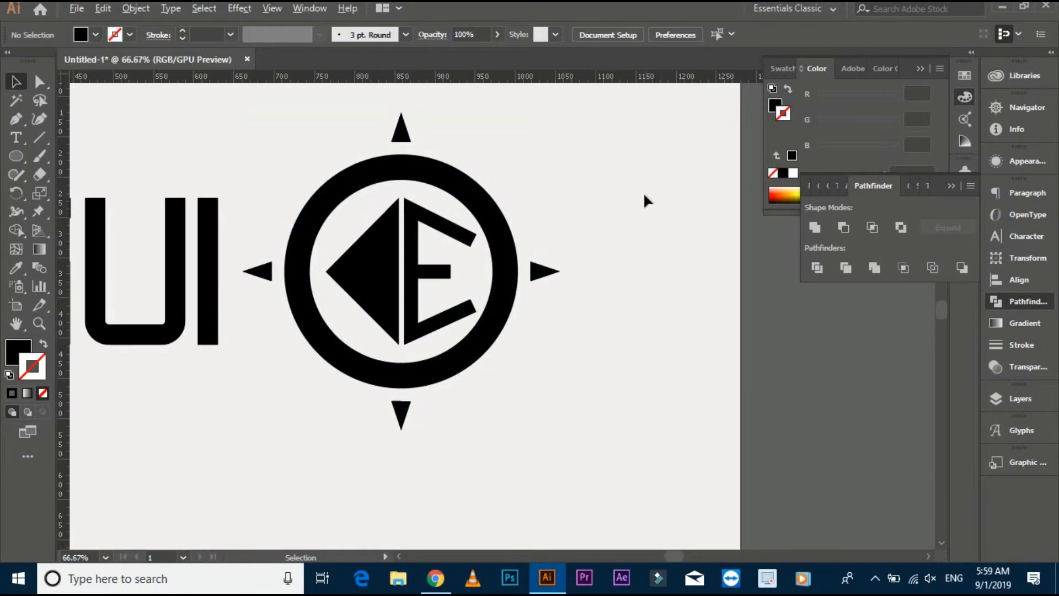
Group the ring emblem together with the triangle and E inside it.
{"action": "scroll", "coordinate": [644, 194], "scroll_direction": "down", "scroll_amount": 1}
{"action": "left_click_drag", "start_coordinate": [632, 189], "coordinate": [688, 230]}
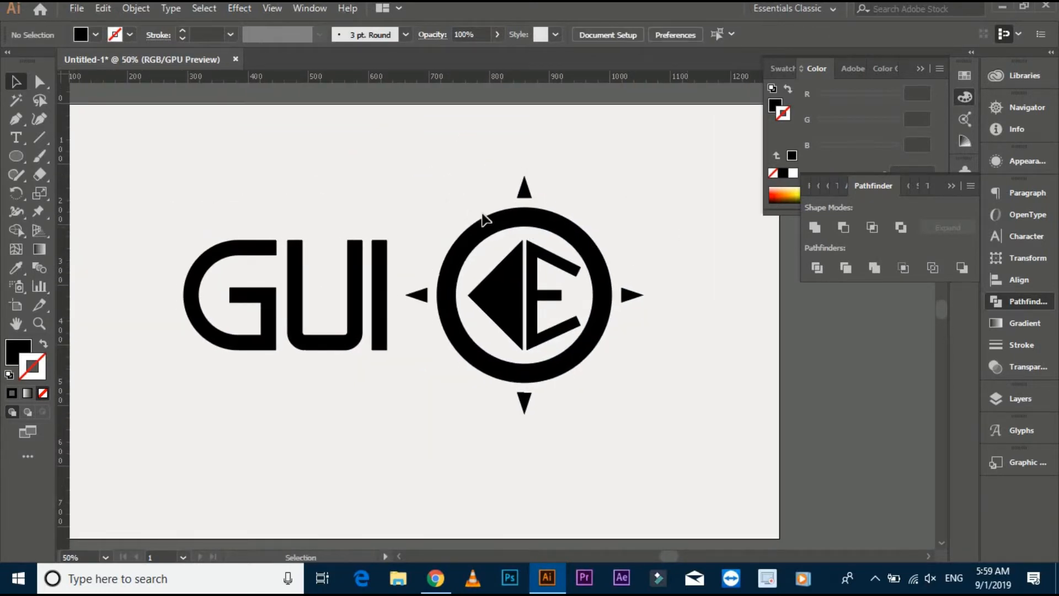
{"action": "left_click_drag", "start_coordinate": [621, 389], "coordinate": [621, 389]}
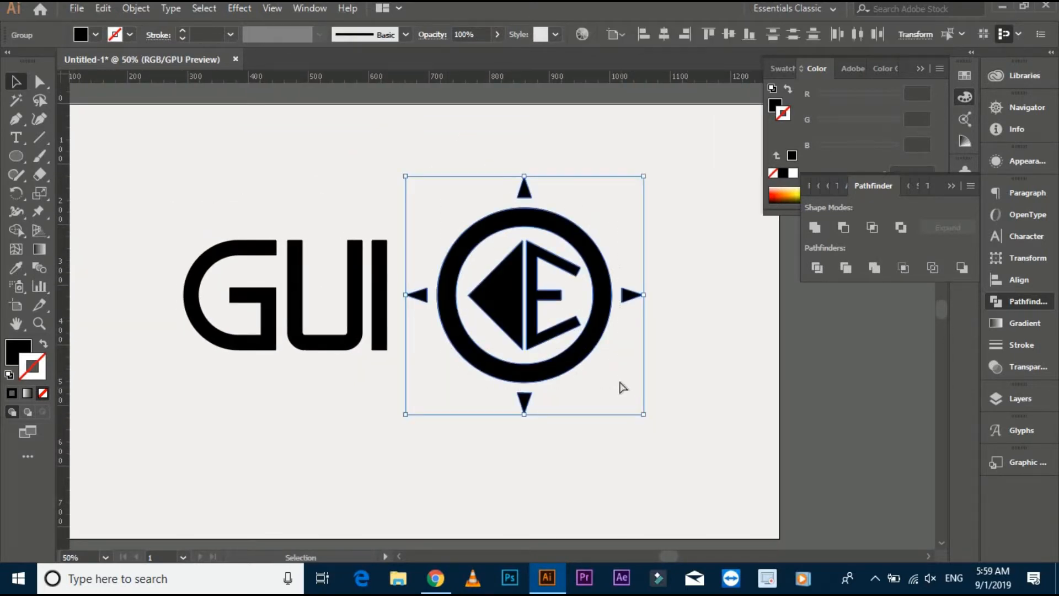
{"action": "key", "text": "ctrl+g"}
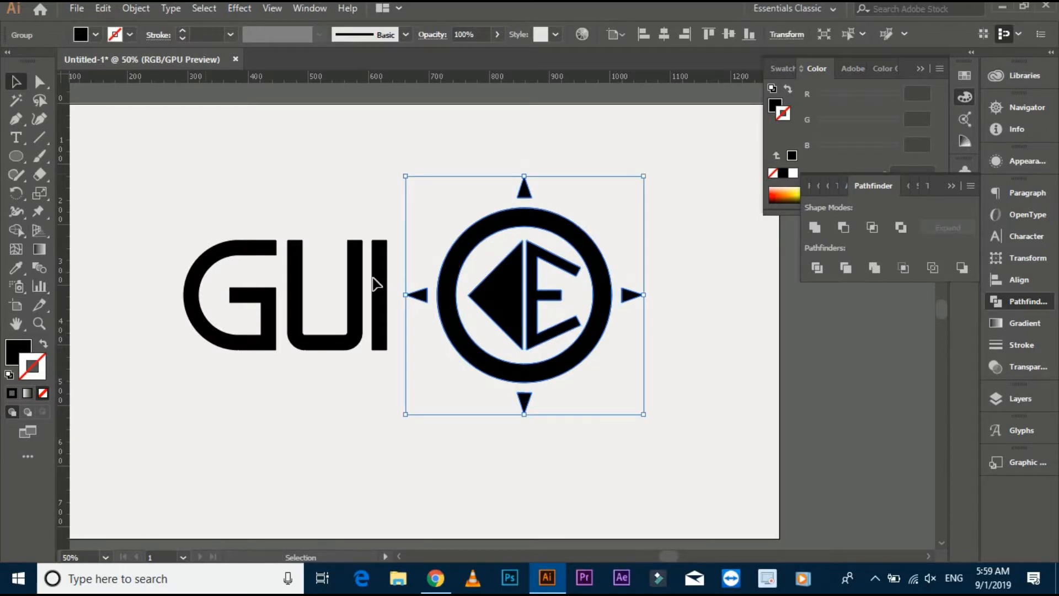
{"action": "right_click", "coordinate": [548, 288]}
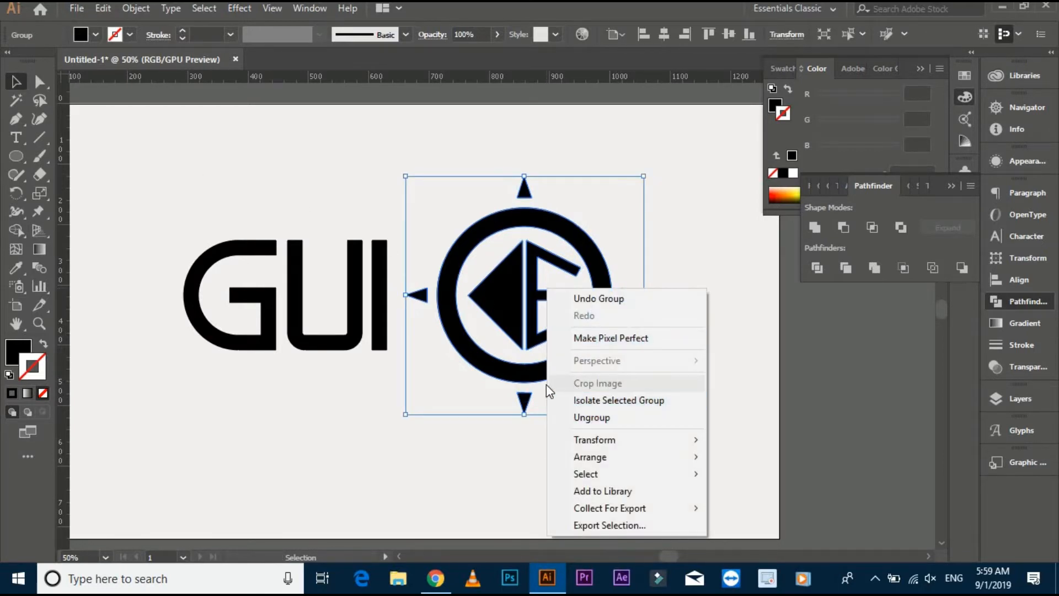
Group the letters G, U and I into one object.
{"action": "left_click_drag", "start_coordinate": [178, 190], "coordinate": [618, 397]}
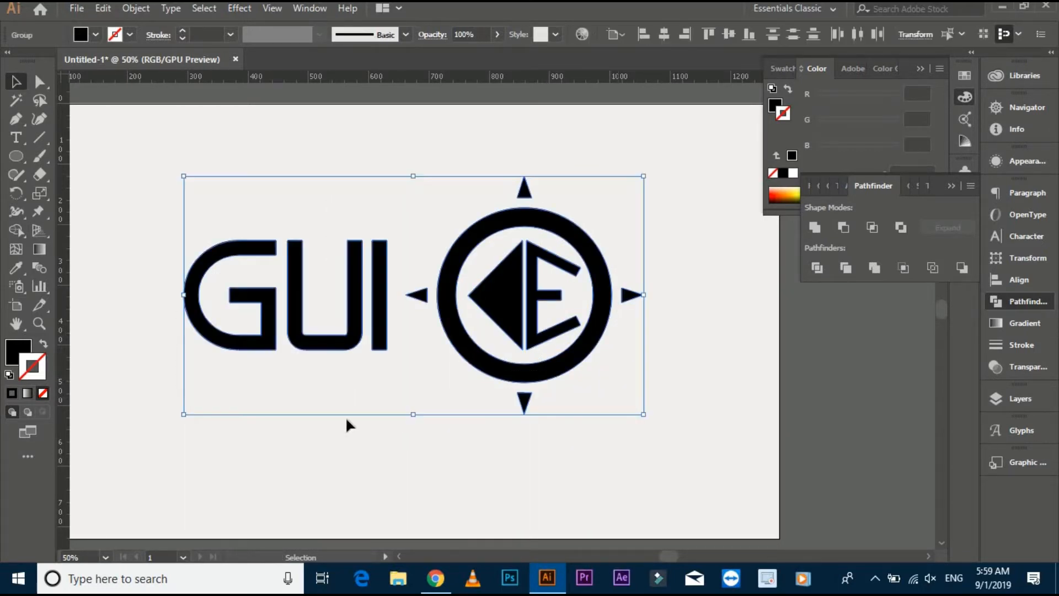
{"action": "left_click_drag", "start_coordinate": [140, 238], "coordinate": [391, 367]}
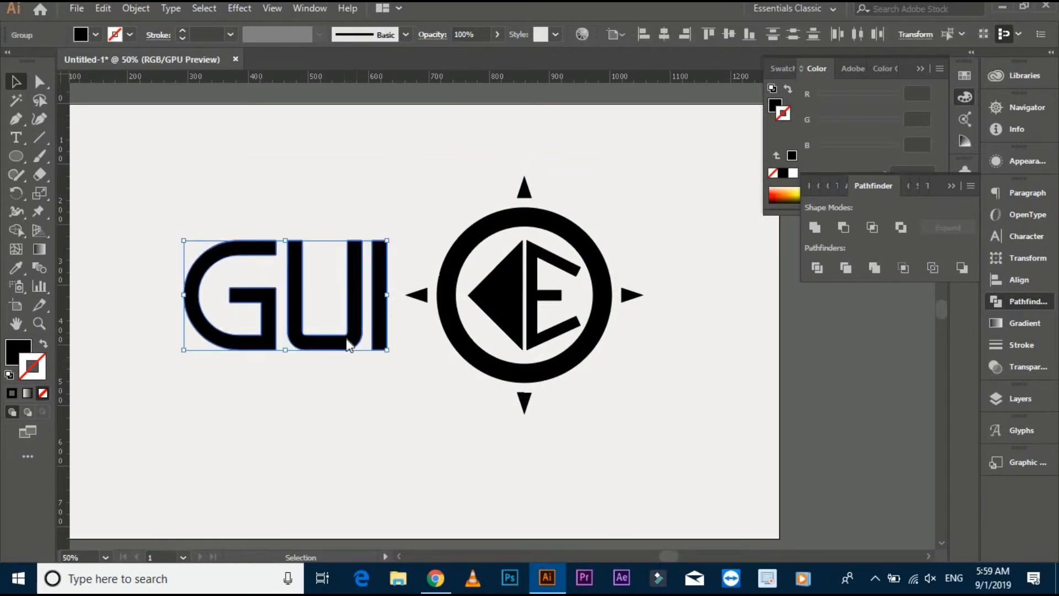
{"action": "right_click", "coordinate": [348, 338]}
{"action": "left_click", "coordinate": [403, 218]}
Align the GUI lettering vertically with the centre of the ring emblem, keeping the emblem as the reference.
{"action": "left_click_drag", "start_coordinate": [243, 177], "coordinate": [568, 390]}
{"action": "left_click", "coordinate": [455, 295]}
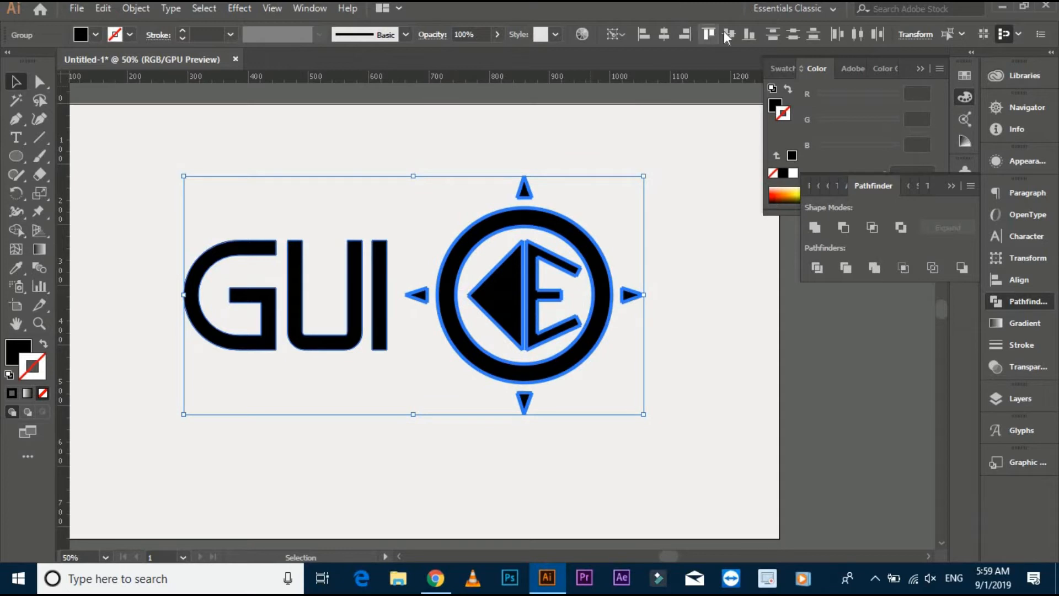
{"action": "left_click", "coordinate": [717, 161]}
Group the GUI lettering and the ring emblem into a single logo.
{"action": "key", "text": "ctrl+minus"}
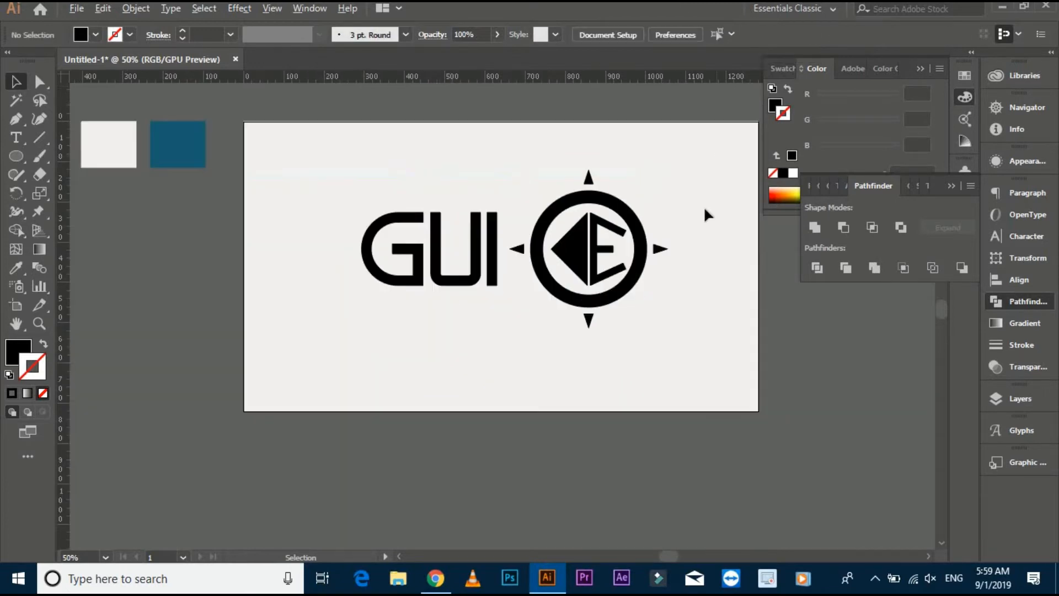
{"action": "left_click_drag", "start_coordinate": [721, 392], "coordinate": [719, 389]}
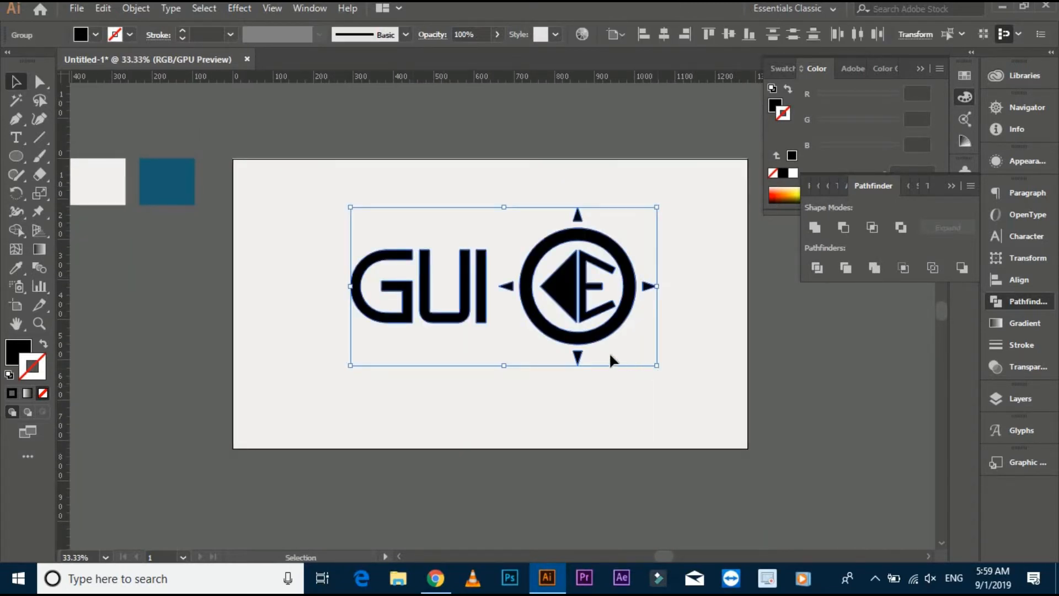
{"action": "right_click", "coordinate": [547, 323]}
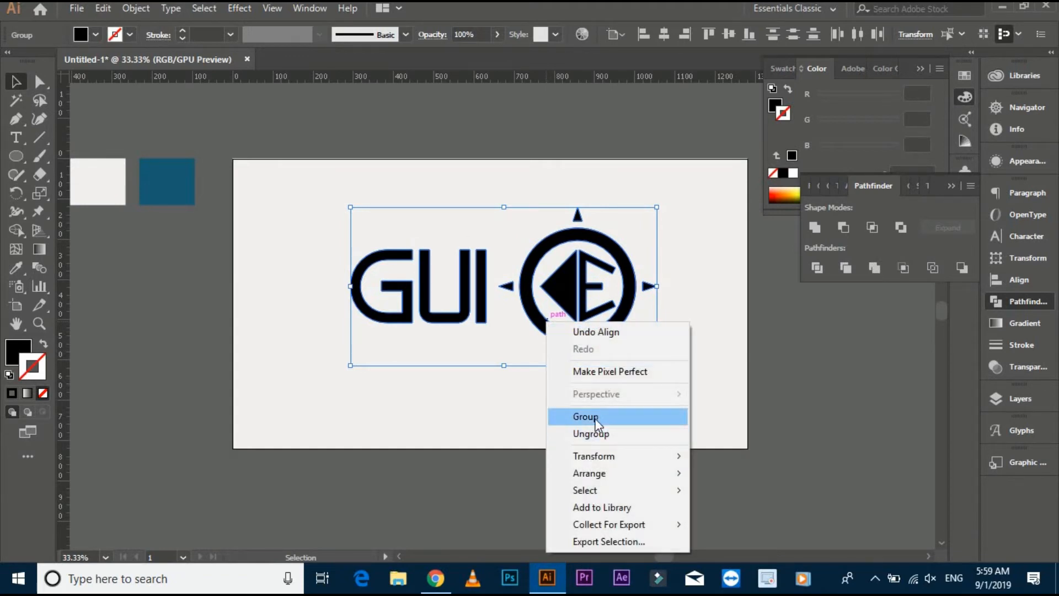
{"action": "left_click", "coordinate": [601, 414]}
Scale the whole logo down proportionally to about two-thirds of its size.
{"action": "left_click_drag", "start_coordinate": [657, 368], "coordinate": [612, 313]}
{"action": "left_click", "coordinate": [591, 322]}
{"action": "left_click", "coordinate": [620, 327]}
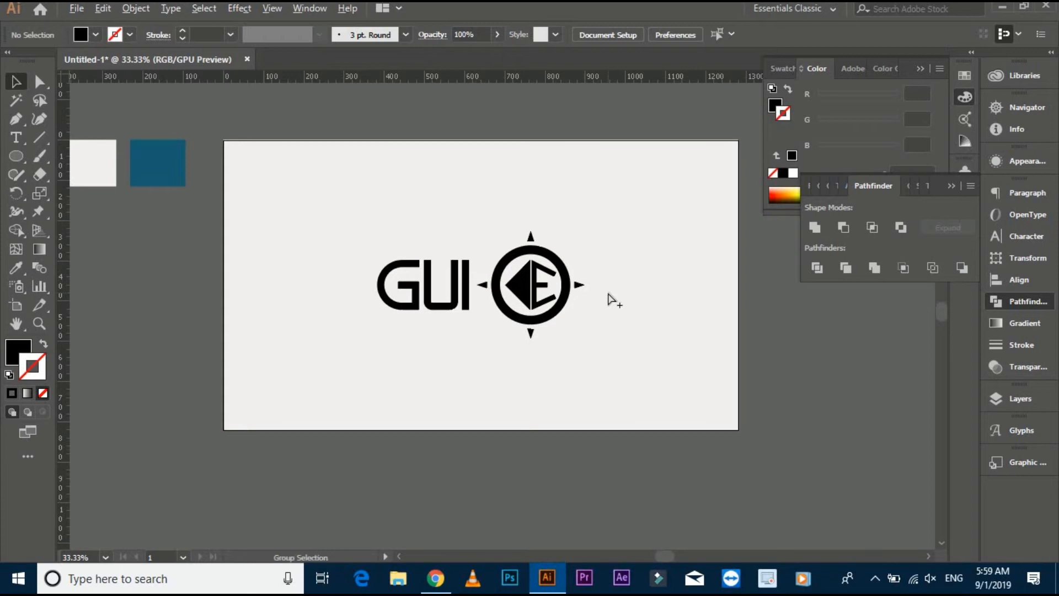
Align the logo to the centre of the light background rectangle, using the rectangle as the reference.
{"action": "left_click", "coordinate": [609, 293]}
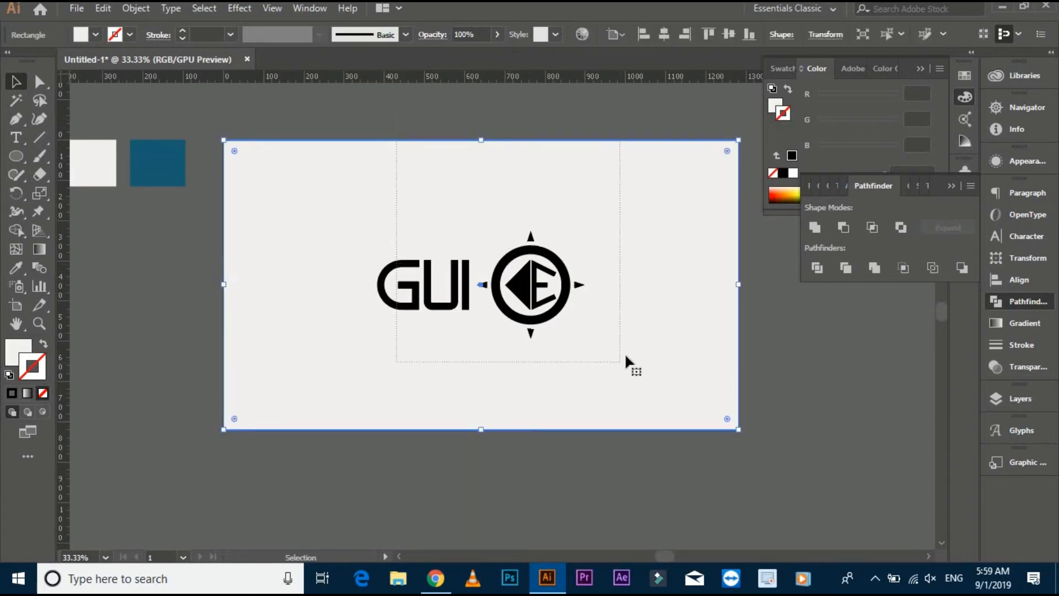
{"action": "left_click_drag", "start_coordinate": [626, 356], "coordinate": [626, 355]}
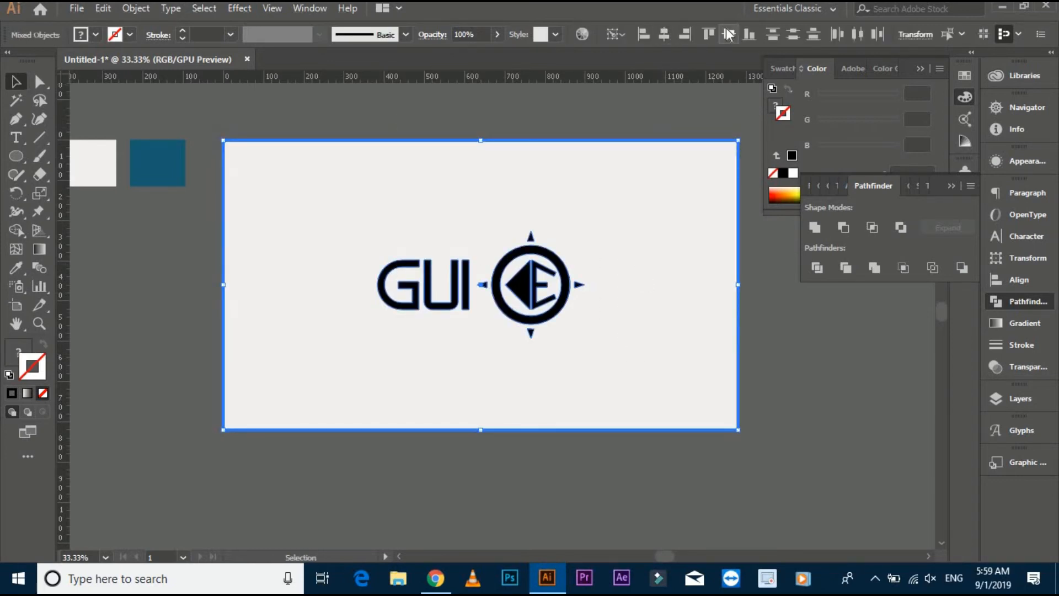
{"action": "left_click", "coordinate": [640, 112]}
Recolour the whole logo with the dark blue sampled from the swatch square beside the artboard.
{"action": "left_click", "coordinate": [511, 258]}
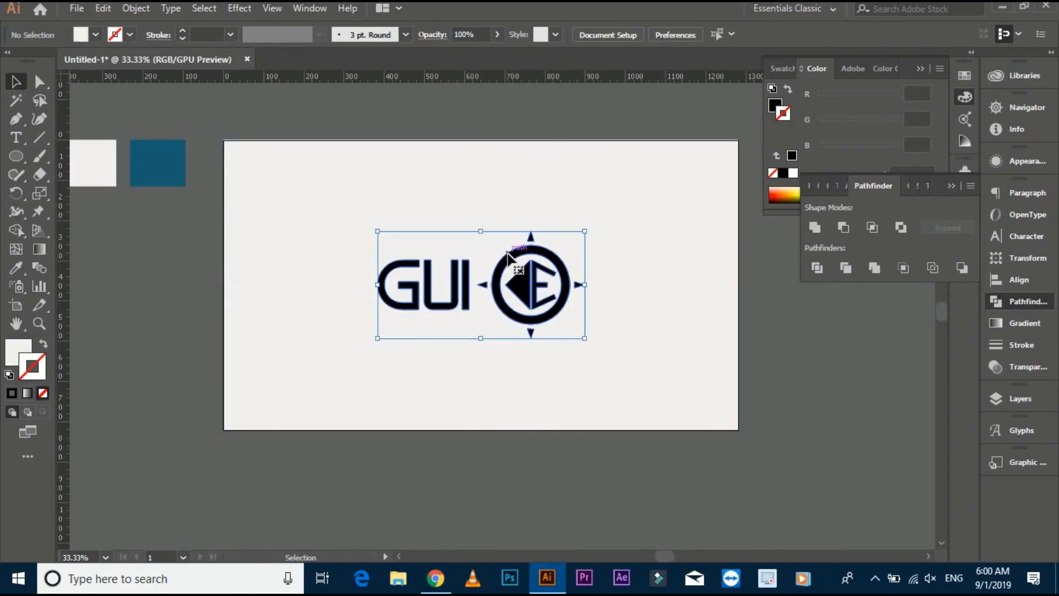
{"action": "left_click", "coordinate": [16, 268]}
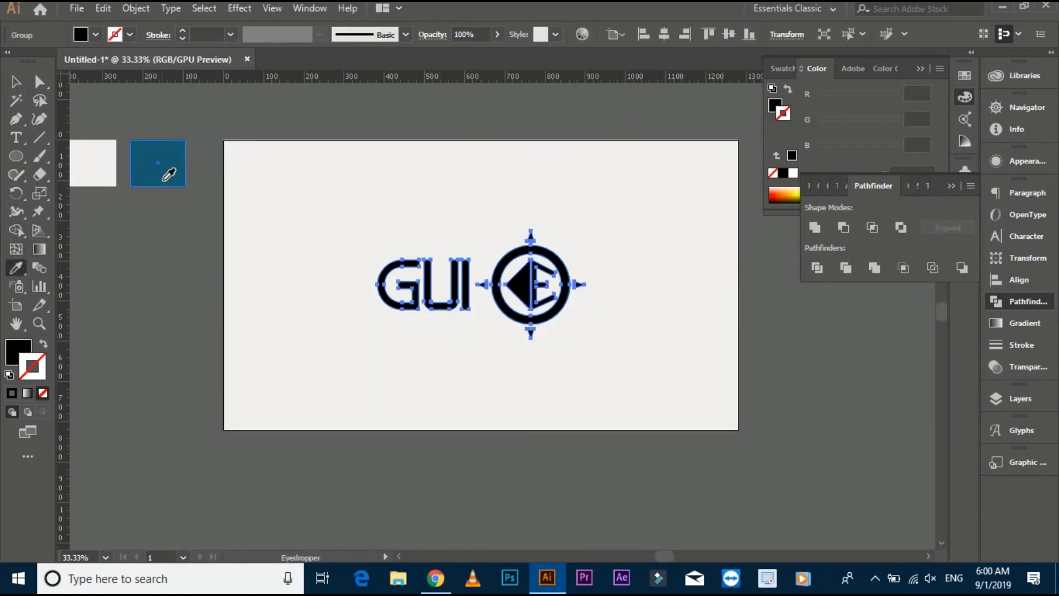
{"action": "left_click", "coordinate": [164, 174]}
{"action": "left_click", "coordinate": [16, 82]}
{"action": "left_click", "coordinate": [254, 119]}
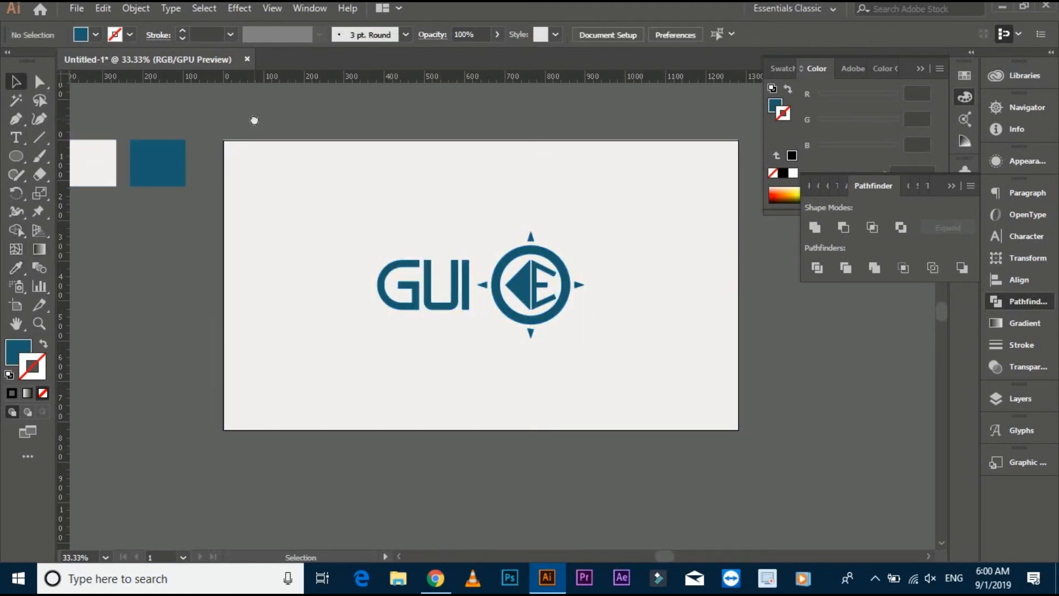
{"action": "left_click_drag", "start_coordinate": [252, 117], "coordinate": [249, 125]}
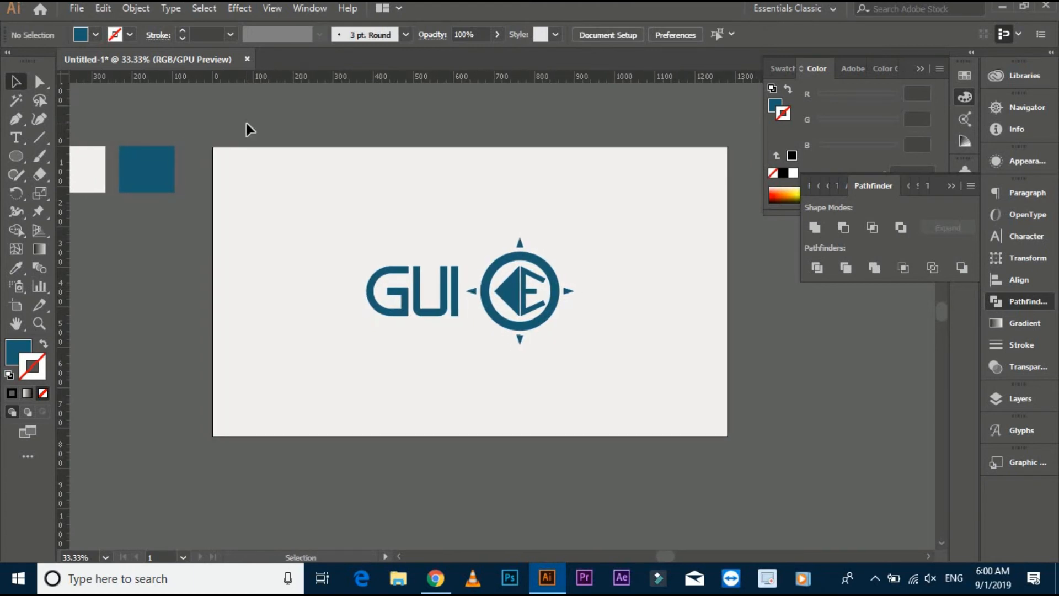